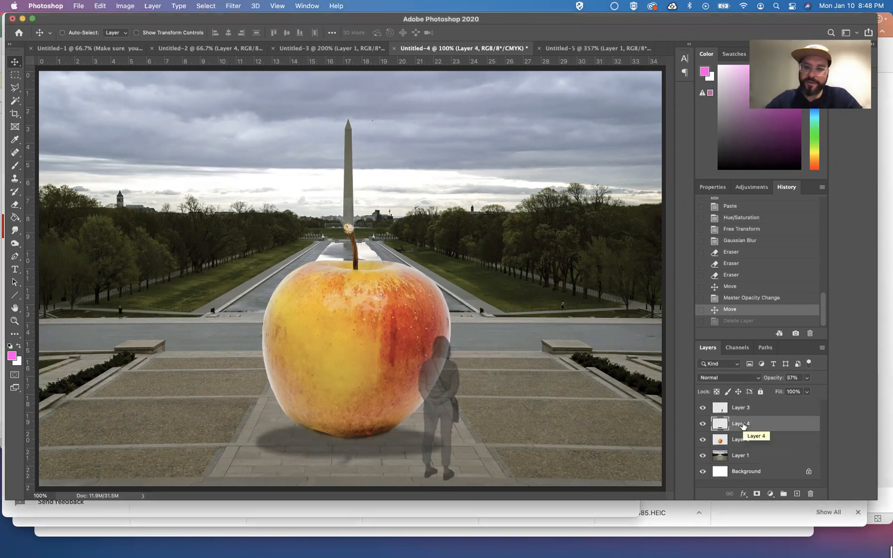
Delete the old shadow layer and paste the apple image onto the whole canvas as a new layer
left_click_drag(742, 425, 811, 494)
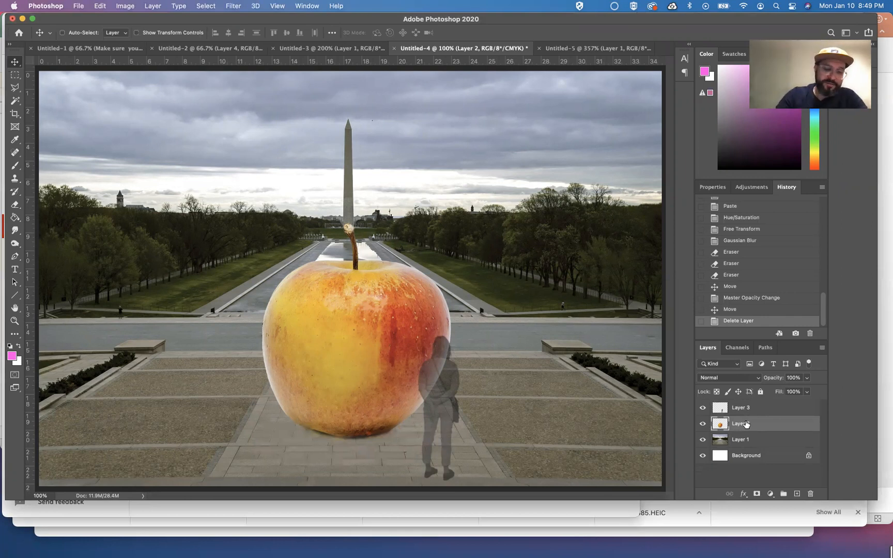
key("super+a")
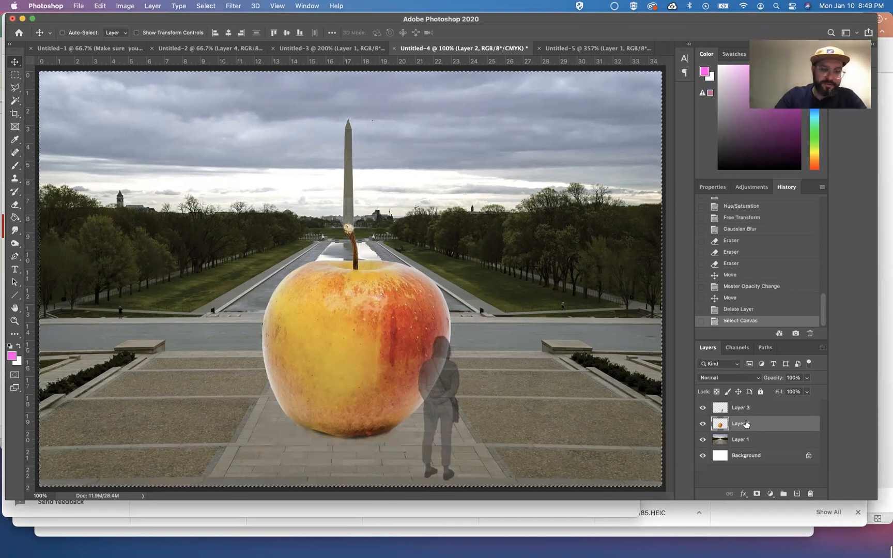
key("super+v")
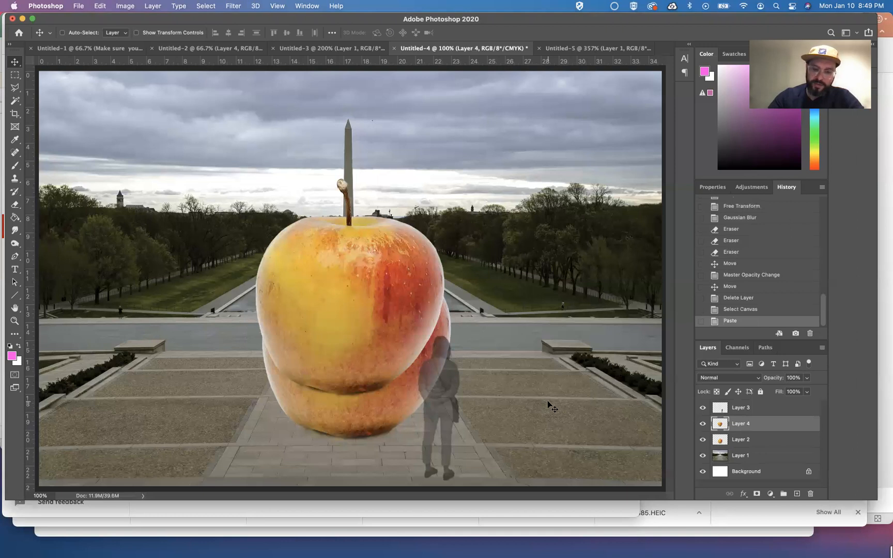
Darken the pasted apple to solid black with Hue/Saturation, setting Lightness to -100
key("super+u")
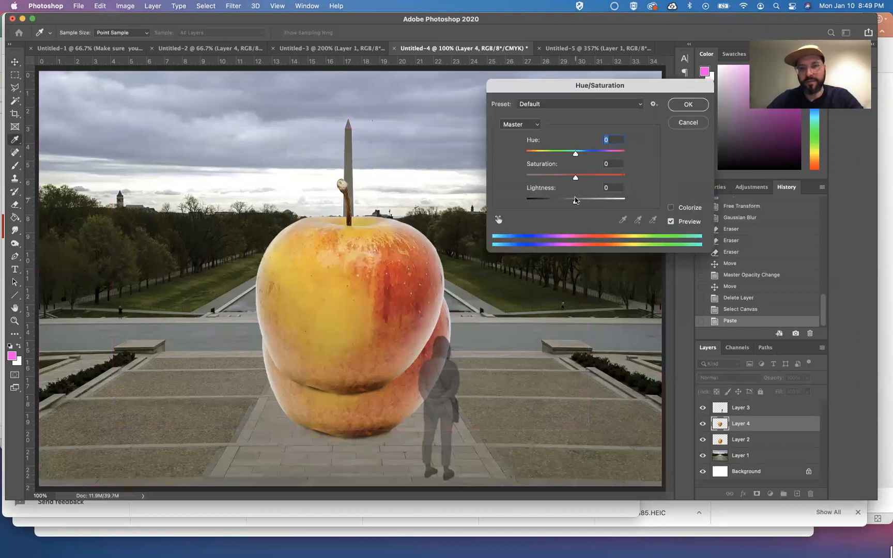
left_click_drag(575, 203, 487, 199)
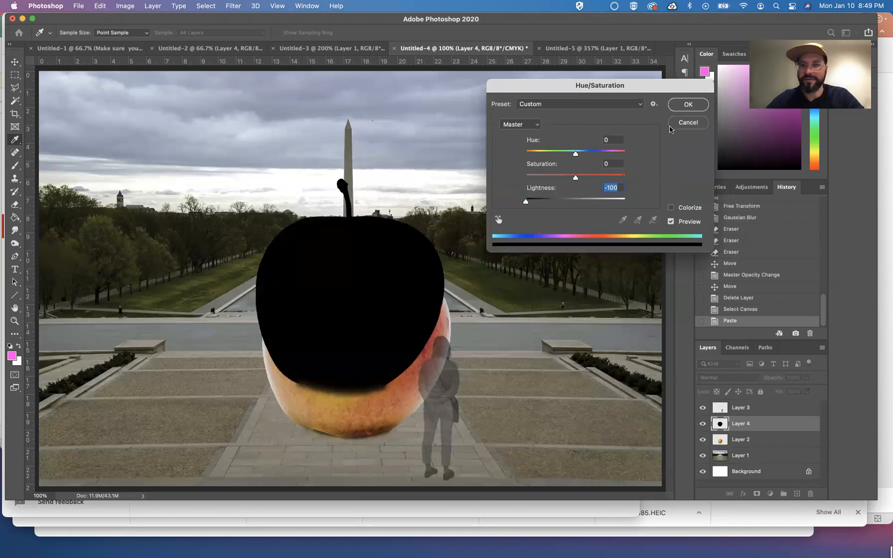
left_click(688, 104)
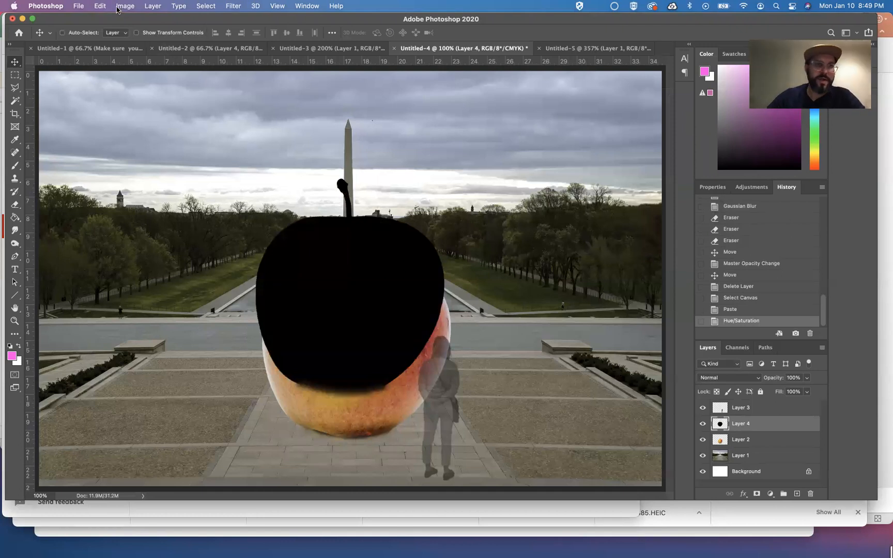
left_click(101, 6)
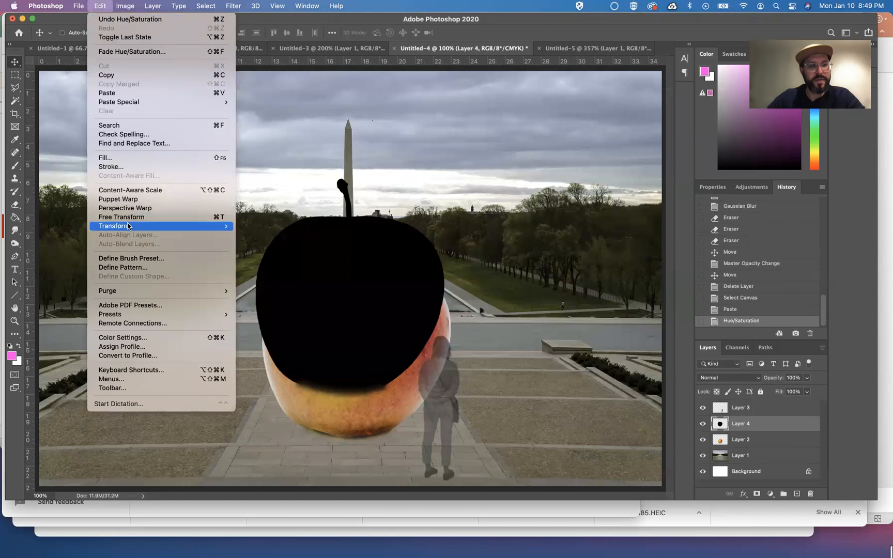
mouse_move(128, 226)
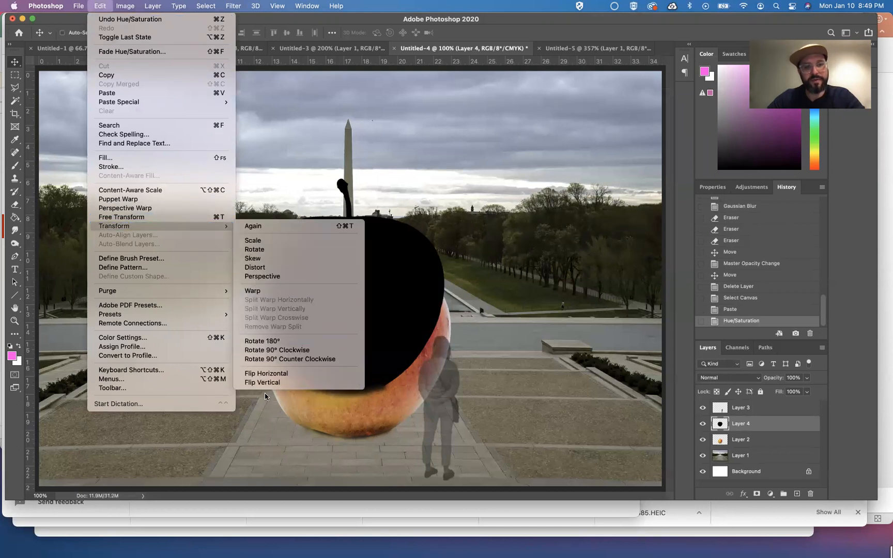
left_click(282, 374)
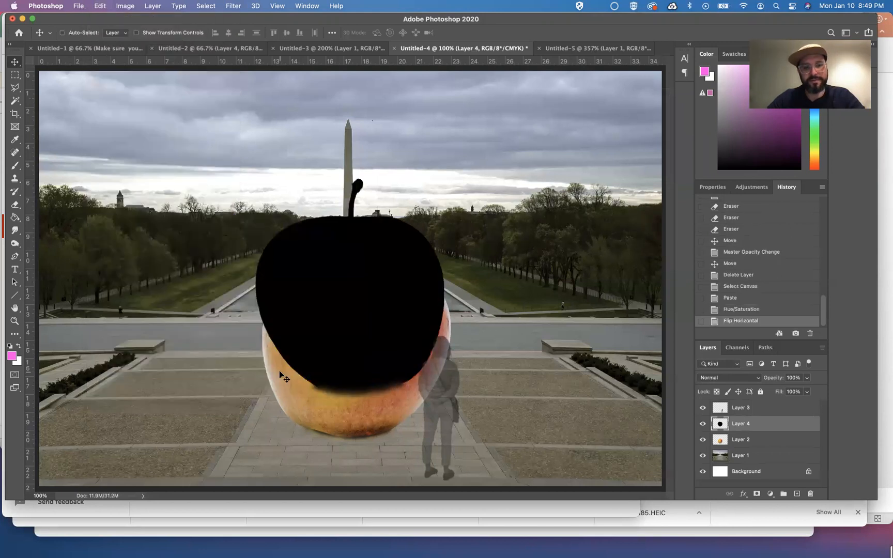
key("super+z")
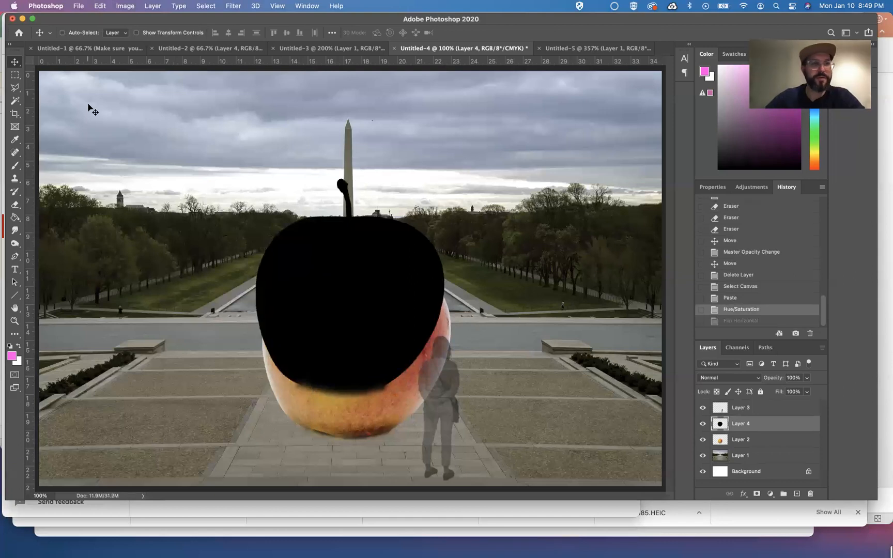
Flip the black apple layer vertically
left_click(100, 6)
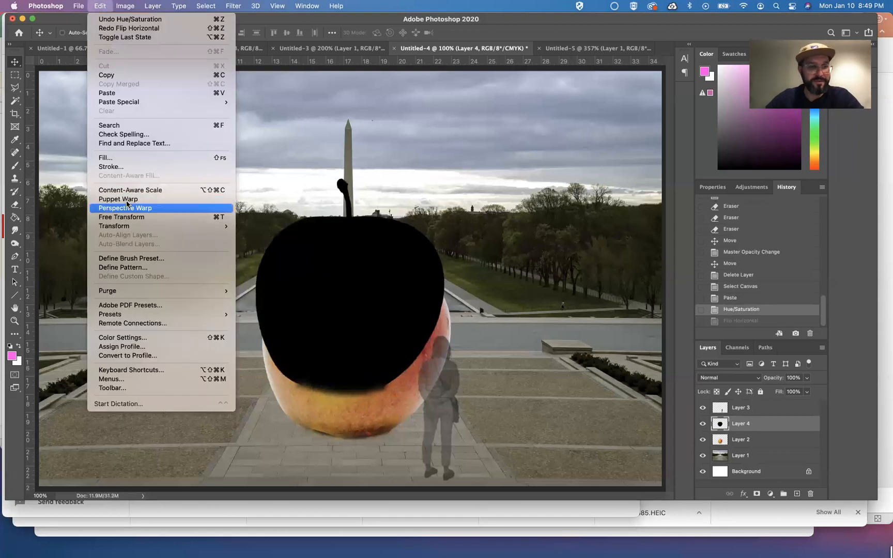
mouse_move(129, 226)
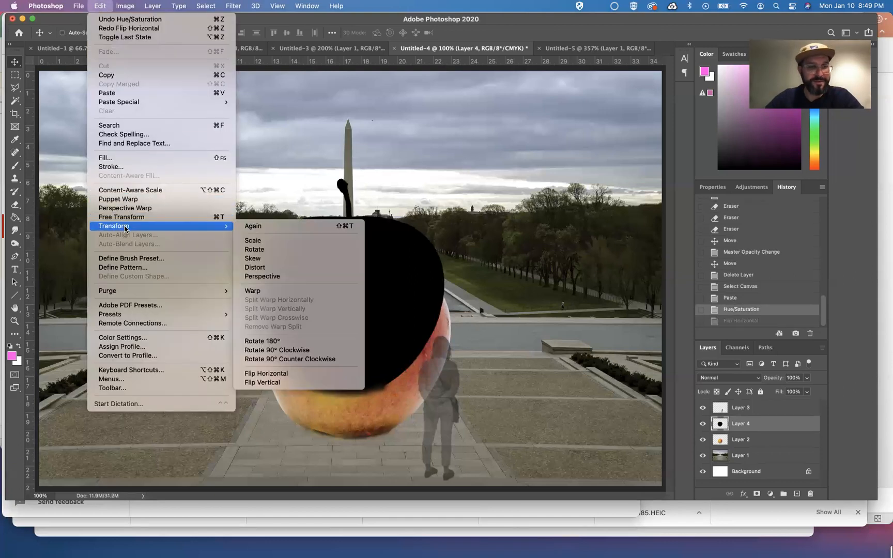
left_click(298, 384)
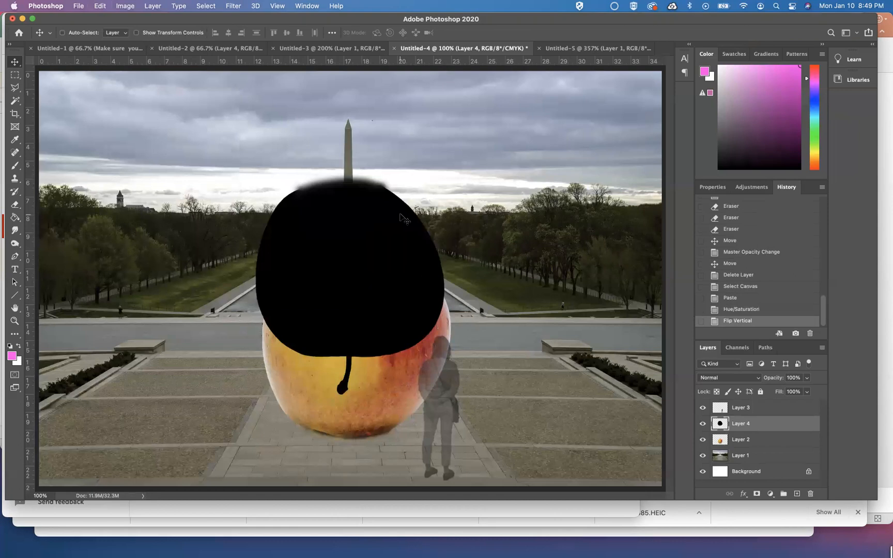
key("super")
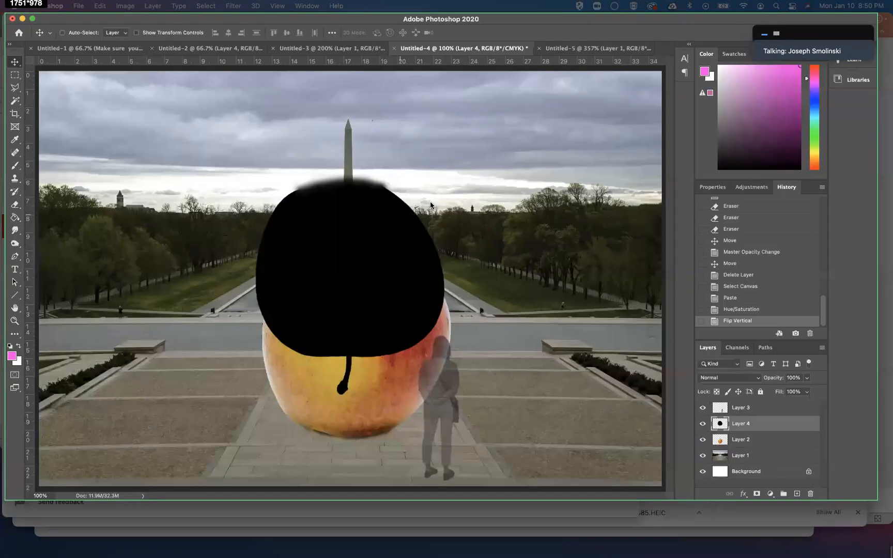
left_click(441, 199)
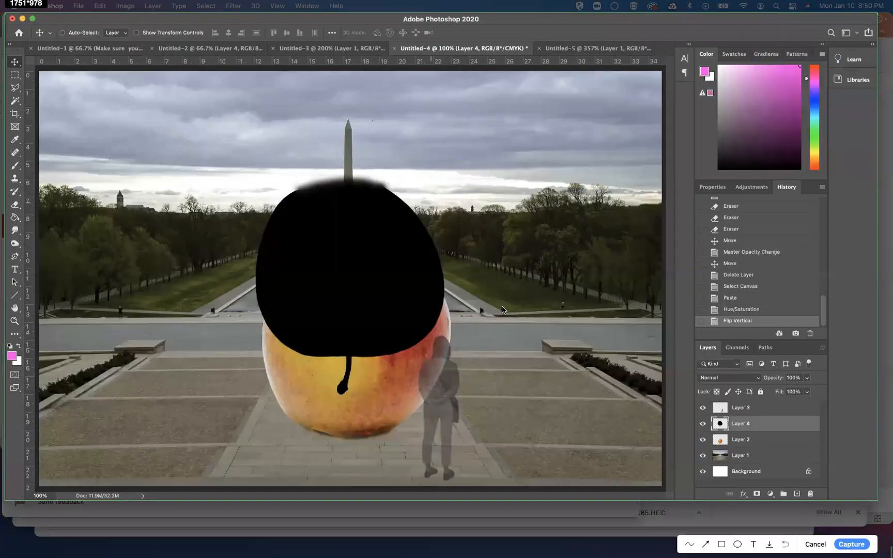
left_click(821, 546)
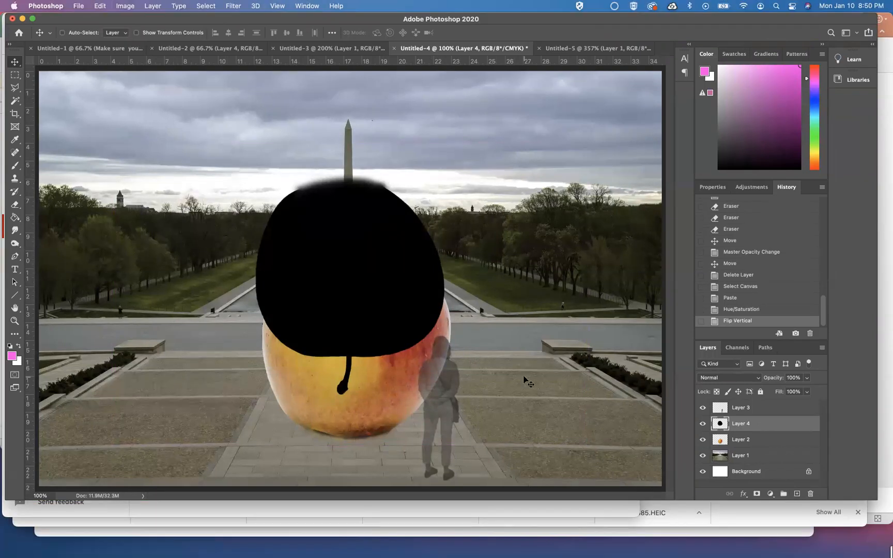
Squash the black apple with Free Transform to about 19.5% height into a flat ellipse at the apple's base
key("super+t")
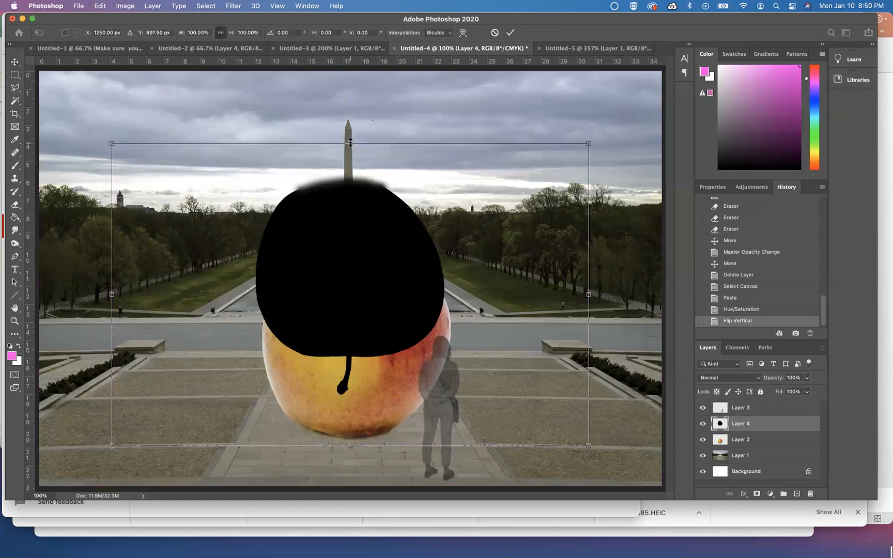
left_click_drag(350, 142, 350, 414)
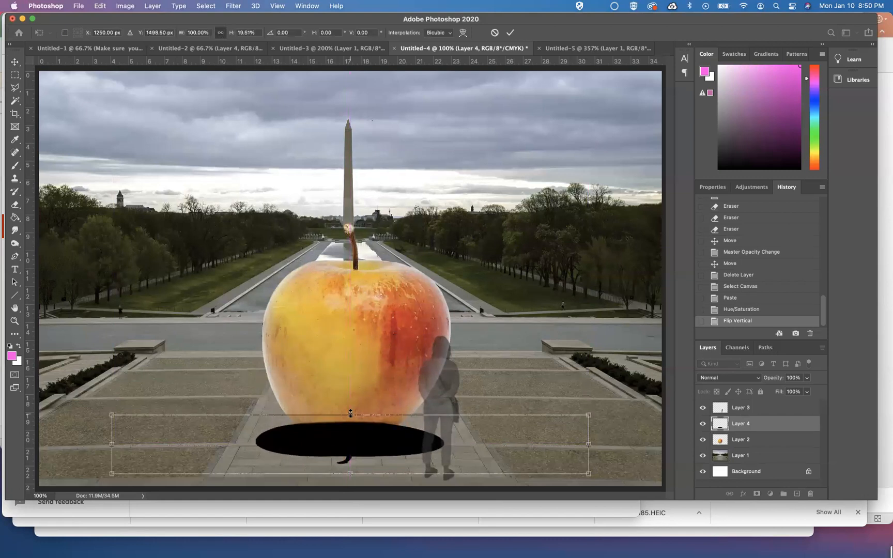
key("Up")
key("Up")
key("Down")
key("Down")
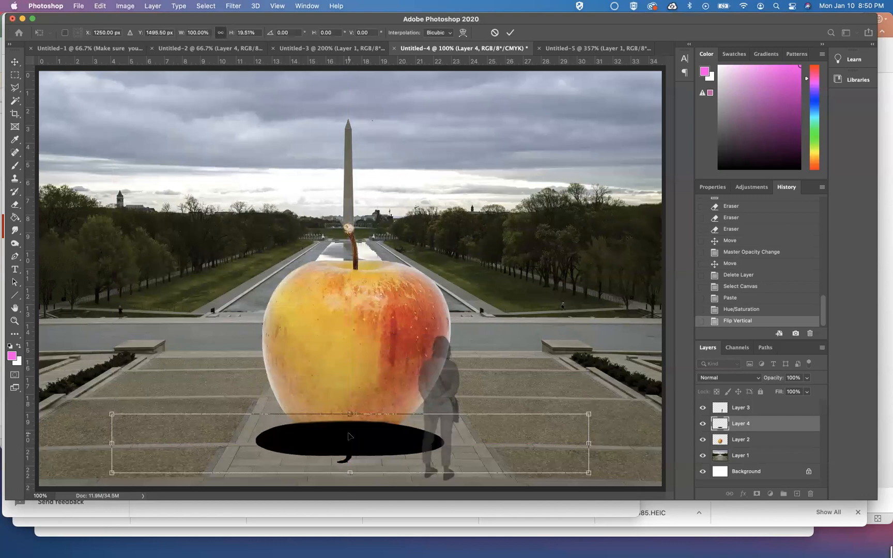
key("Up")
key("Up")
key("Up")
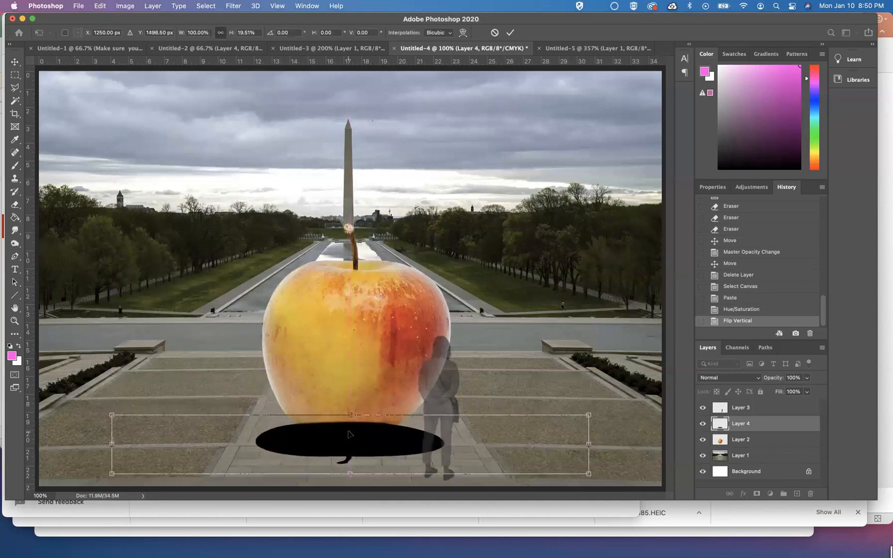
key("Up")
key("Up")
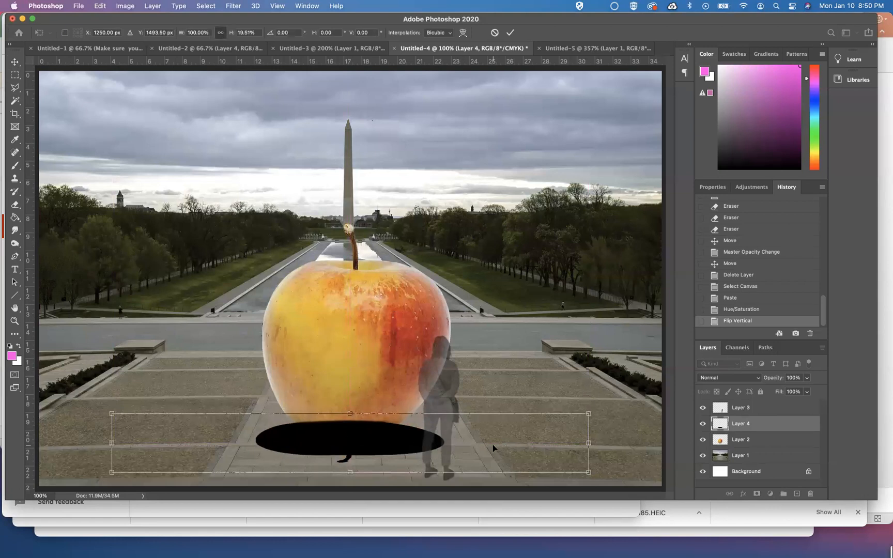
key("Return")
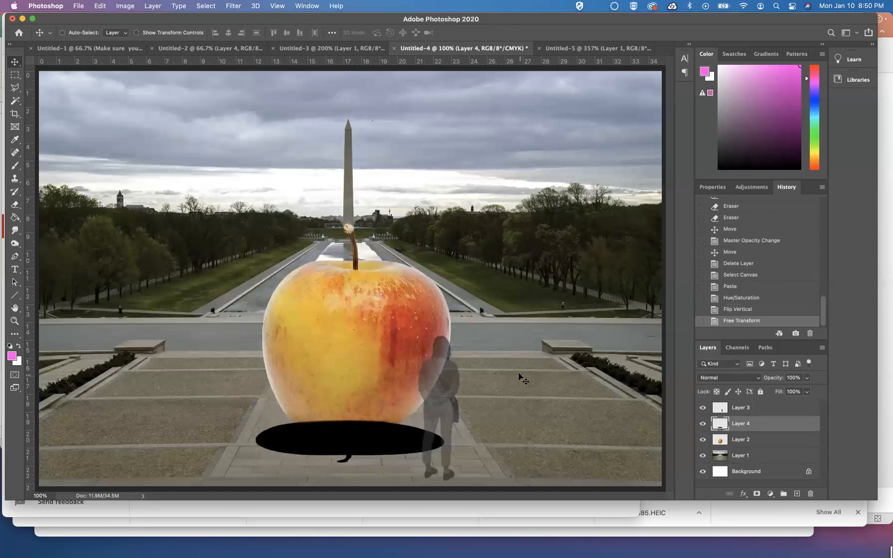
Lower the shadow layer's opacity to 29%
left_click(806, 378)
left_click(783, 391)
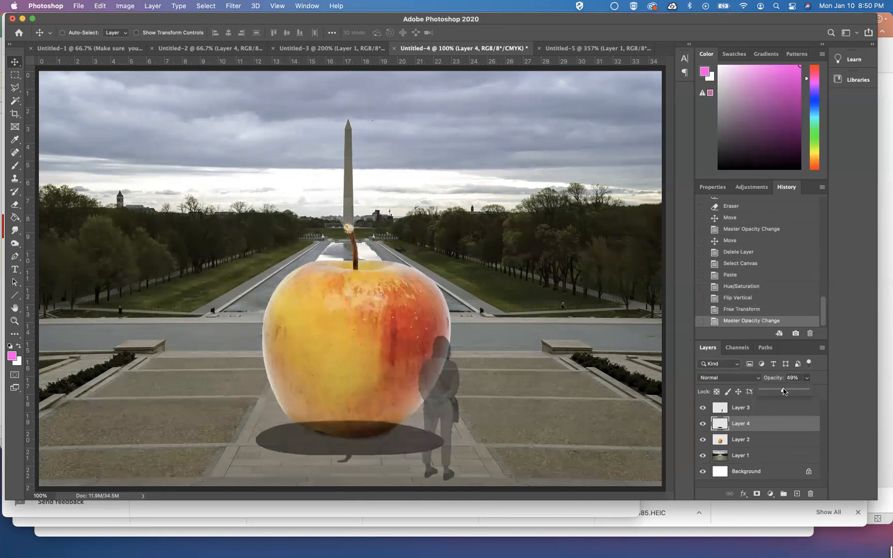
left_click_drag(783, 391, 774, 391)
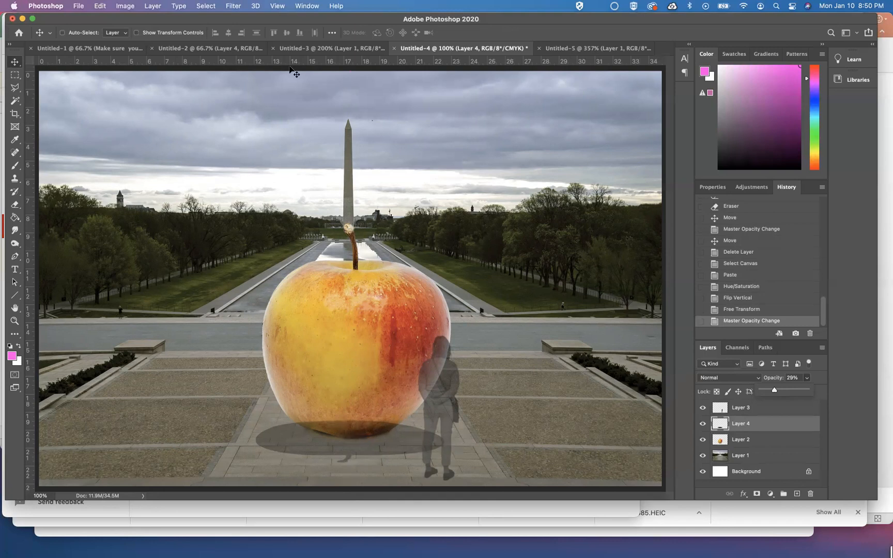
Apply a Gaussian Blur with an 11 pixel radius to the shadow, then revert it in History
left_click(234, 7)
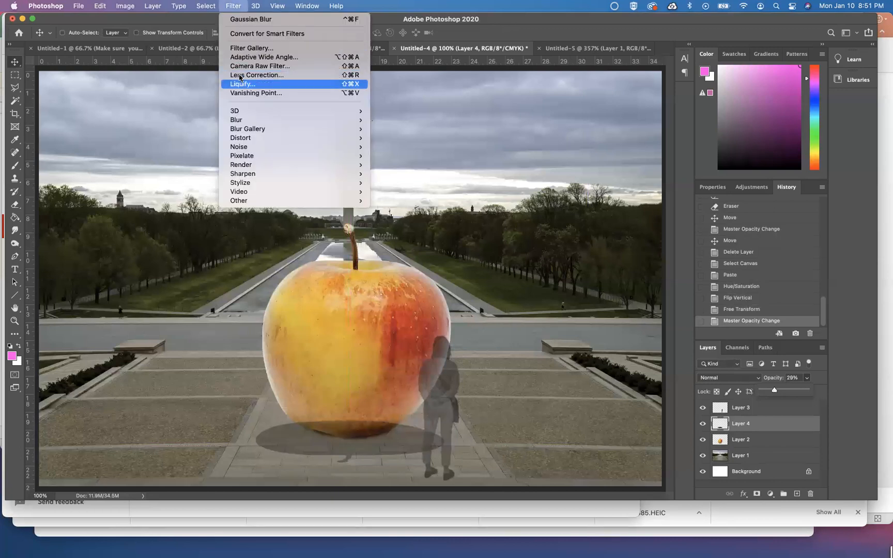
mouse_move(242, 119)
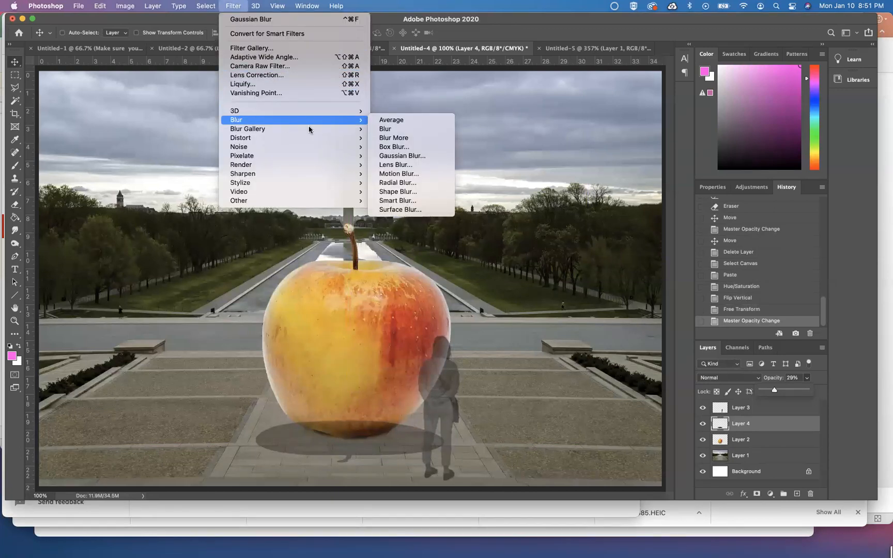
left_click(416, 157)
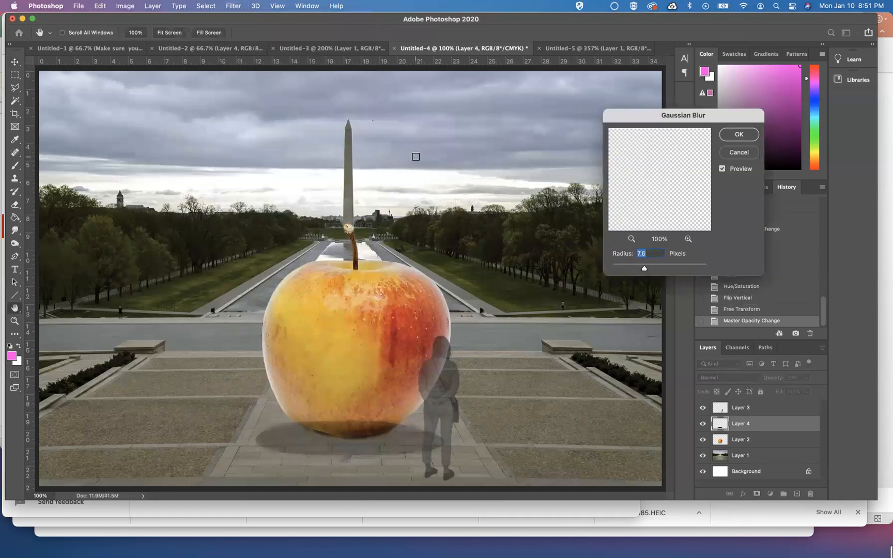
left_click(666, 265)
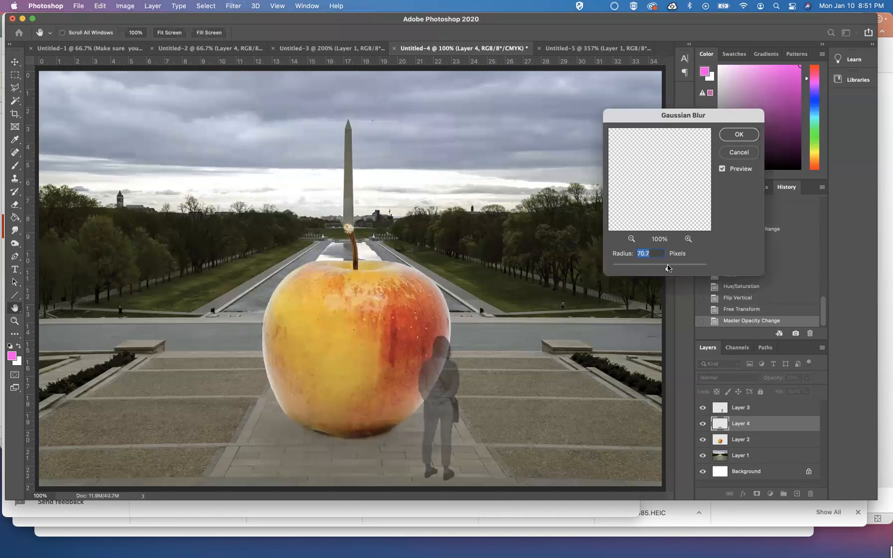
left_click(659, 267)
left_click(650, 266)
left_click(654, 268)
left_click(649, 267)
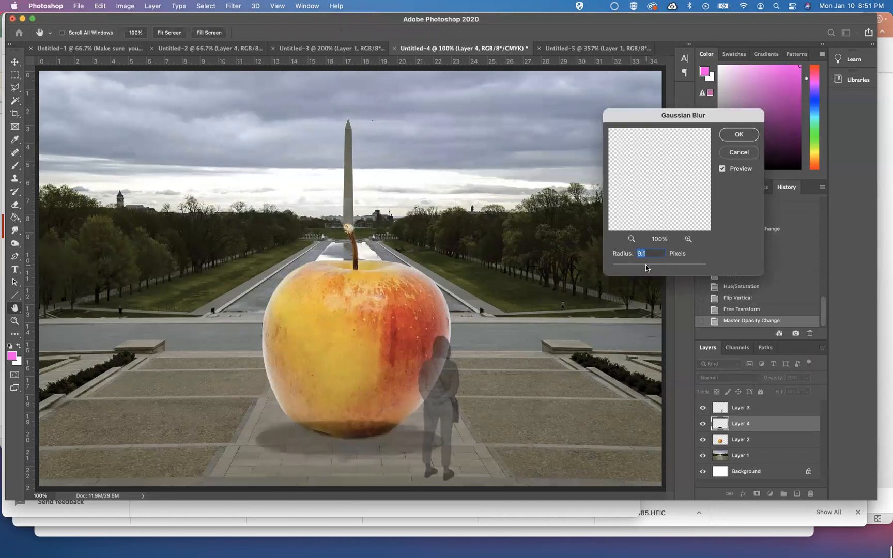
type("11")
key("Return")
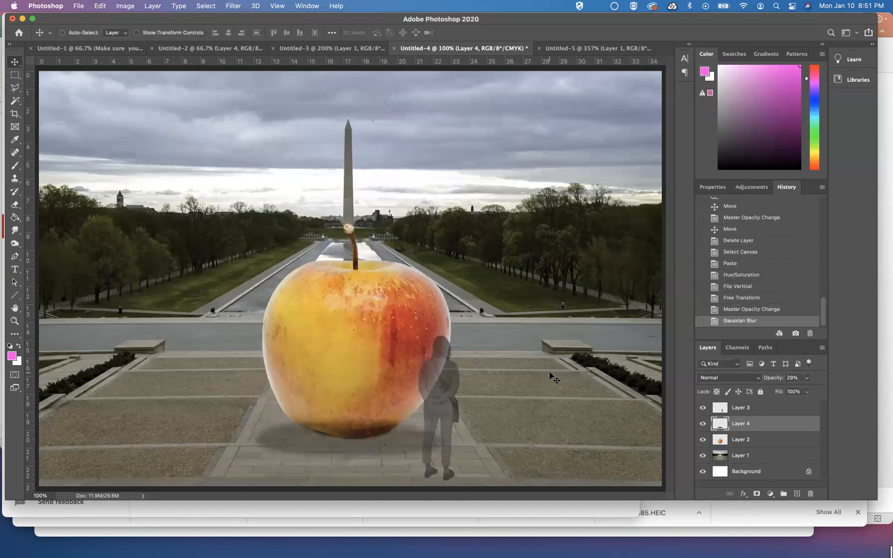
left_click(753, 310)
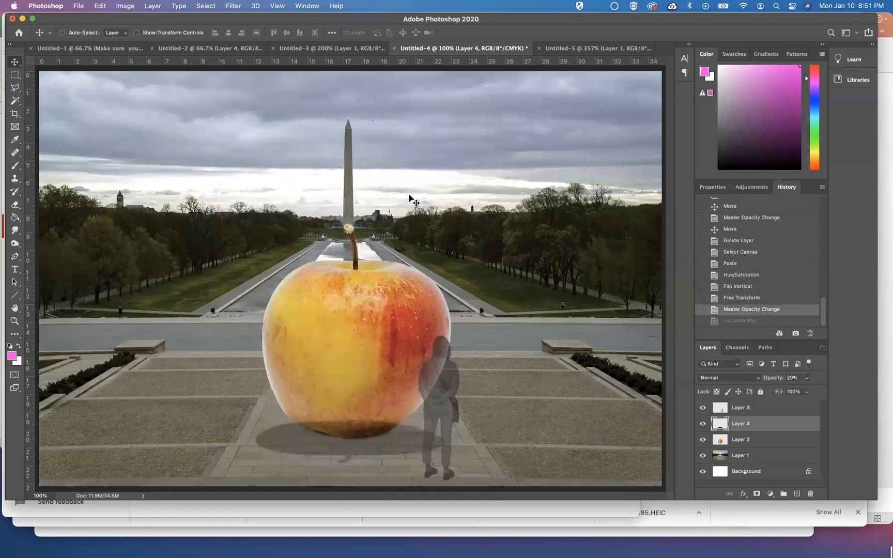
Apply a Gaussian Blur with an 8 pixel radius to the shadow layer
left_click(231, 6)
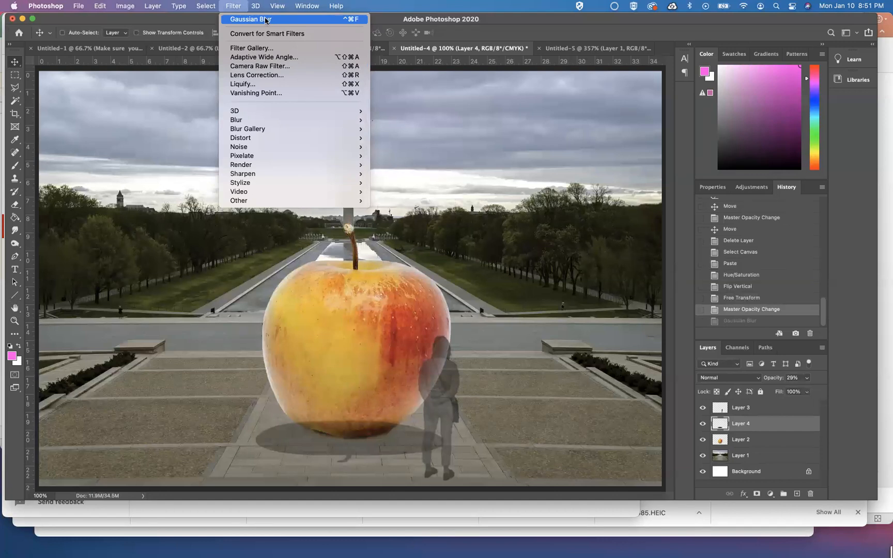
mouse_move(267, 120)
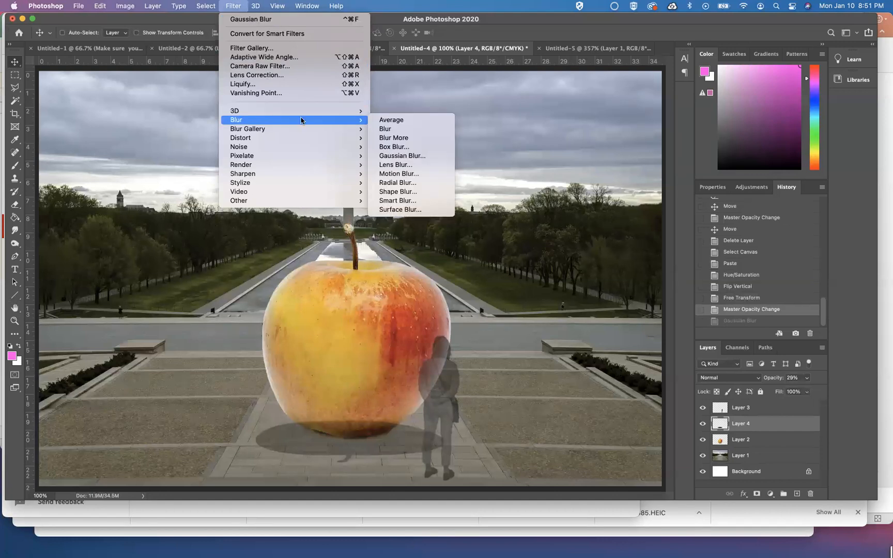
left_click(403, 155)
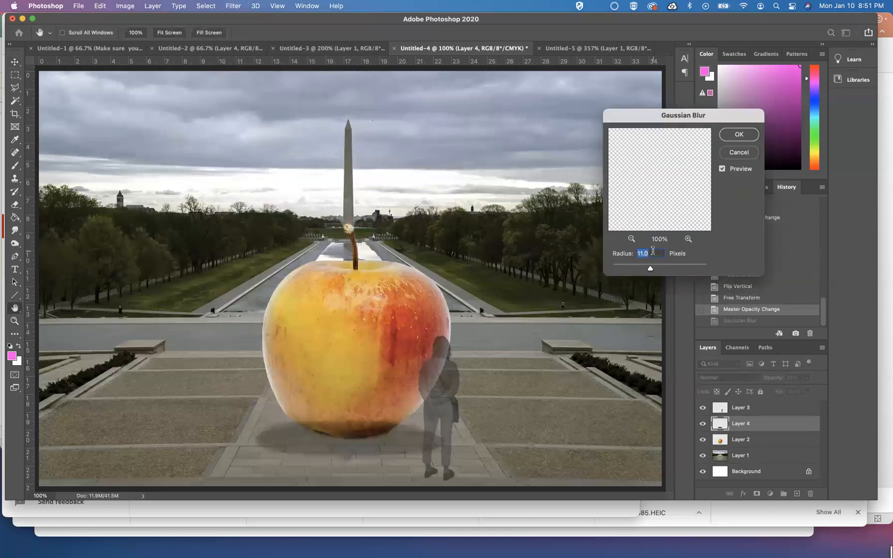
type("8")
key("Tab")
left_click(722, 169)
left_click(722, 169)
left_click(748, 134)
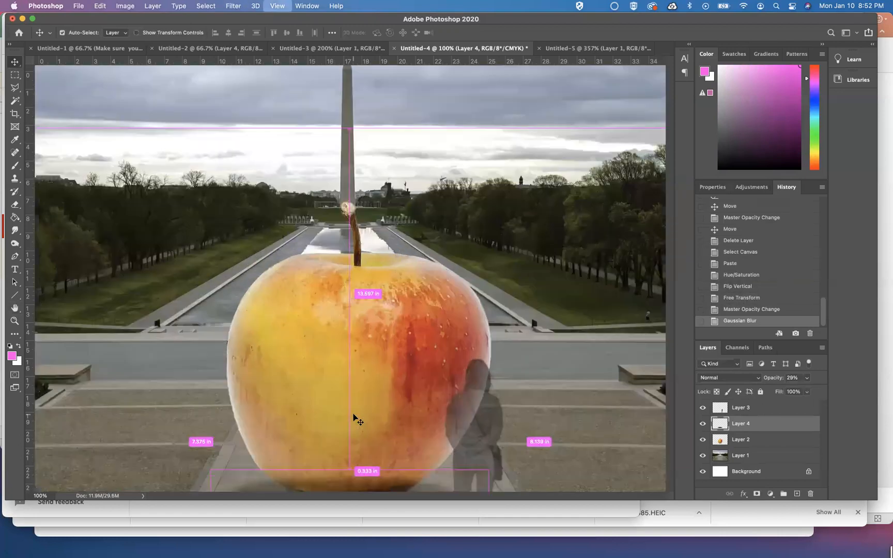
Erase the shadow where it overlaps the apple's base using a soft 84 px eraser at 0% hardness
scroll(354, 415, "up", 5)
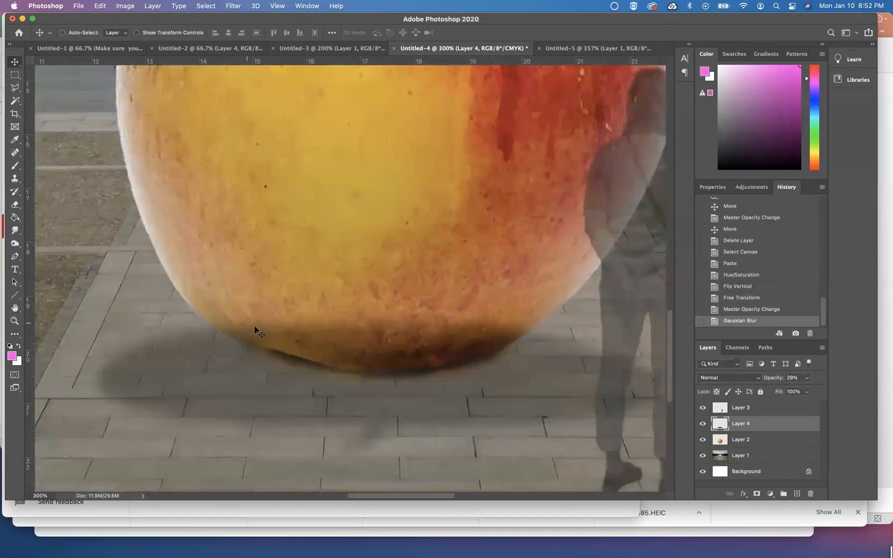
left_click(15, 205)
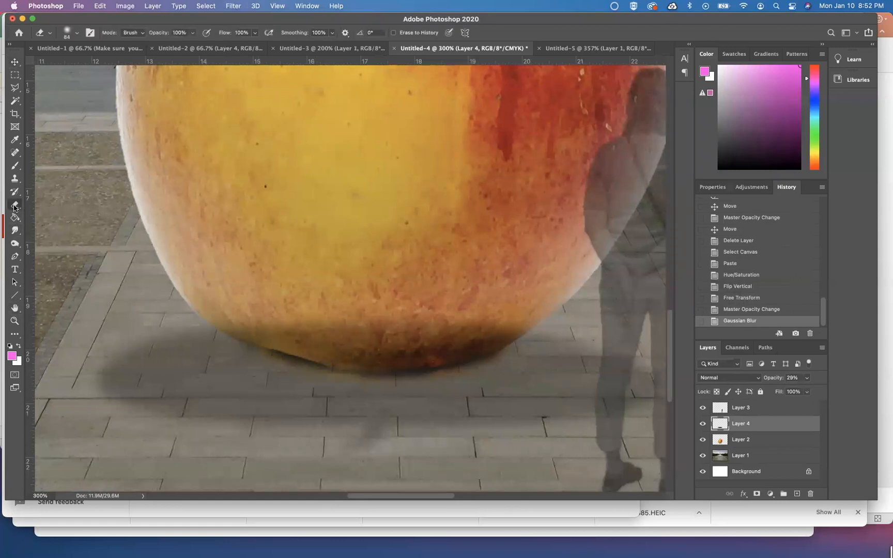
left_click(76, 33)
key("Tab")
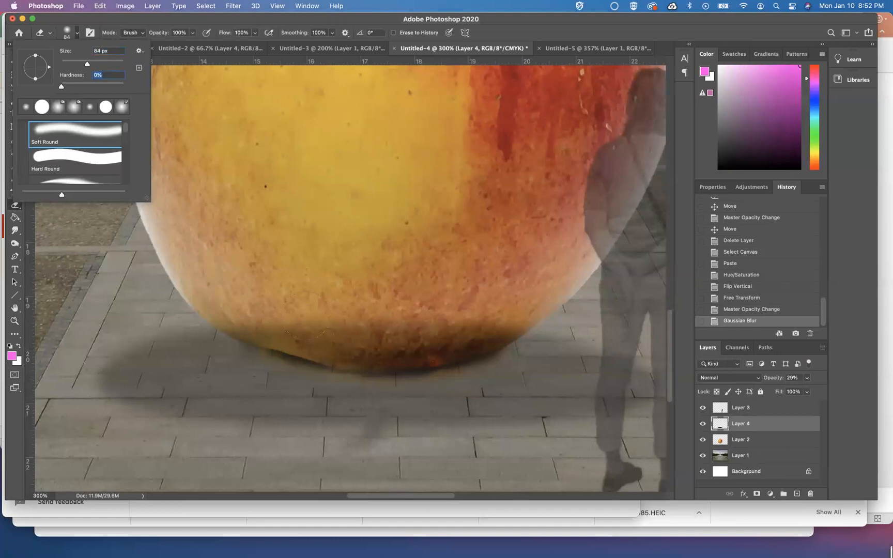
mouse_move(265, 301)
left_mouse_down()
mouse_move(333, 313)
mouse_move(467, 302)
mouse_move(358, 312)
mouse_move(298, 297)
left_mouse_up()
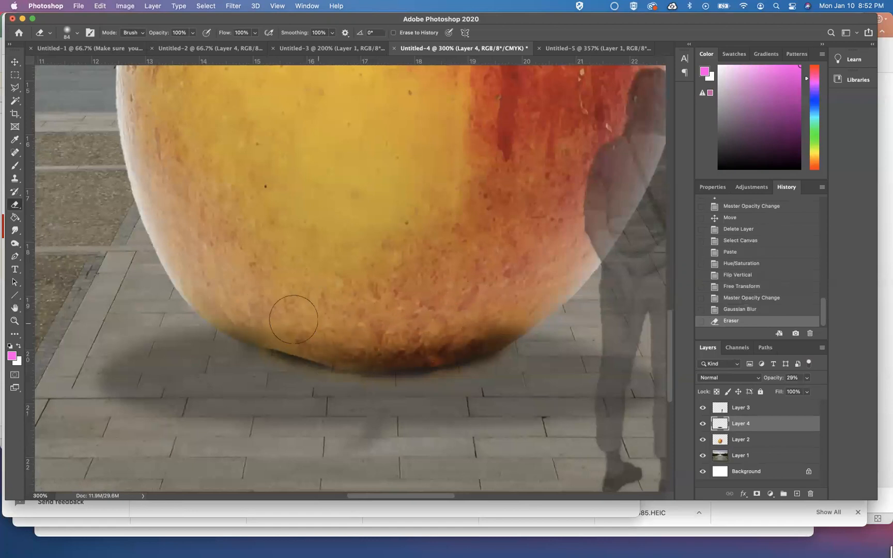
left_click_drag(227, 307, 424, 338)
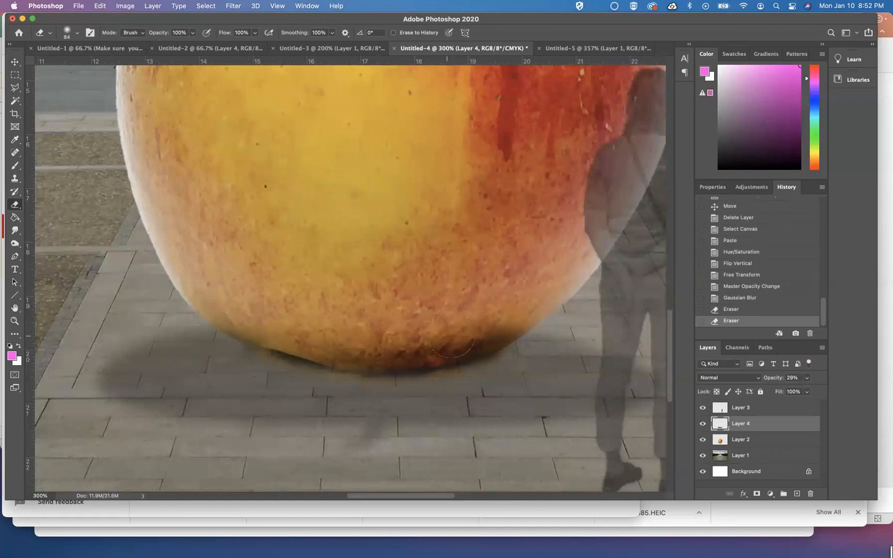
left_click(350, 341)
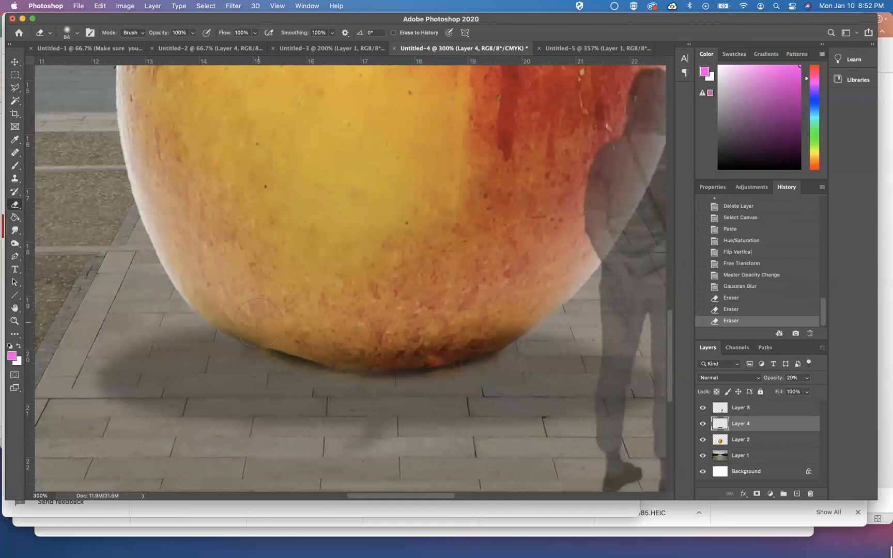
left_click(235, 310)
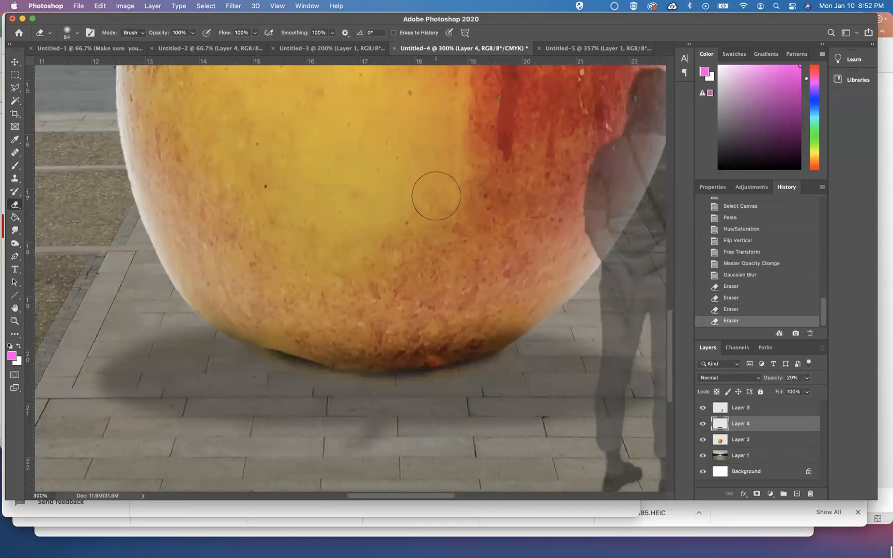
scroll(436, 196, "down", 3)
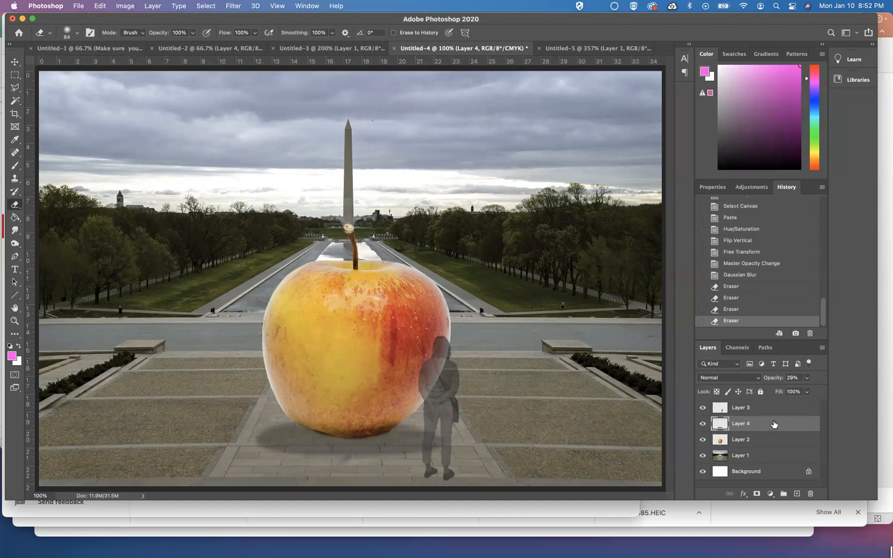
Add a Big Caslon text layer at the upper left reading "Apple Monument"
left_click(743, 411)
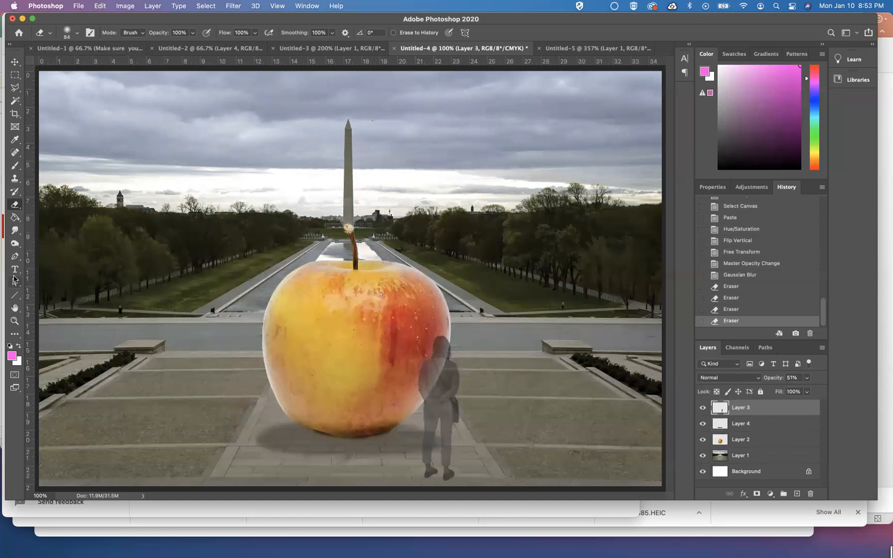
left_click(15, 271)
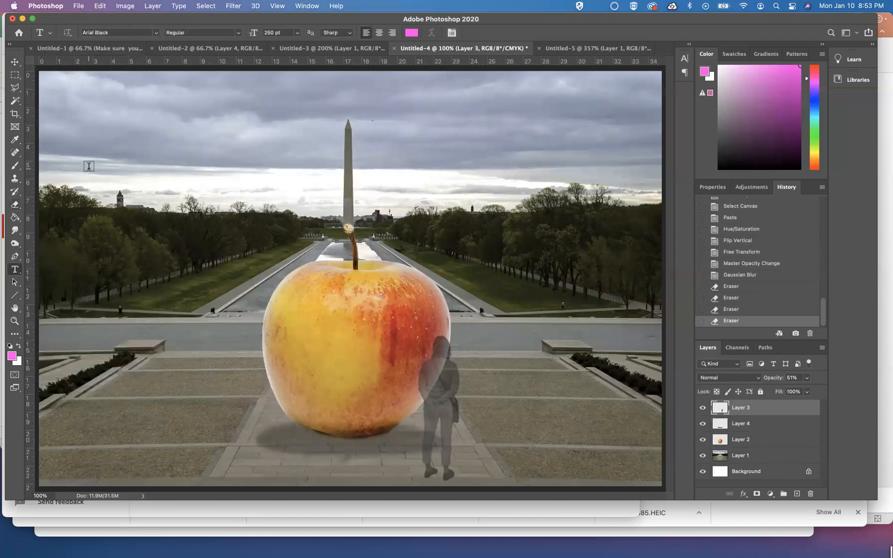
left_click(70, 103)
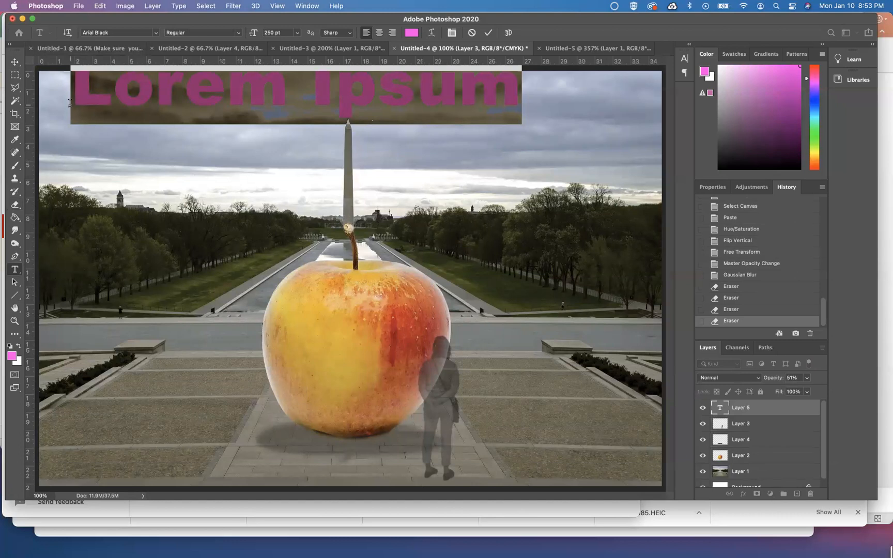
left_click(156, 32)
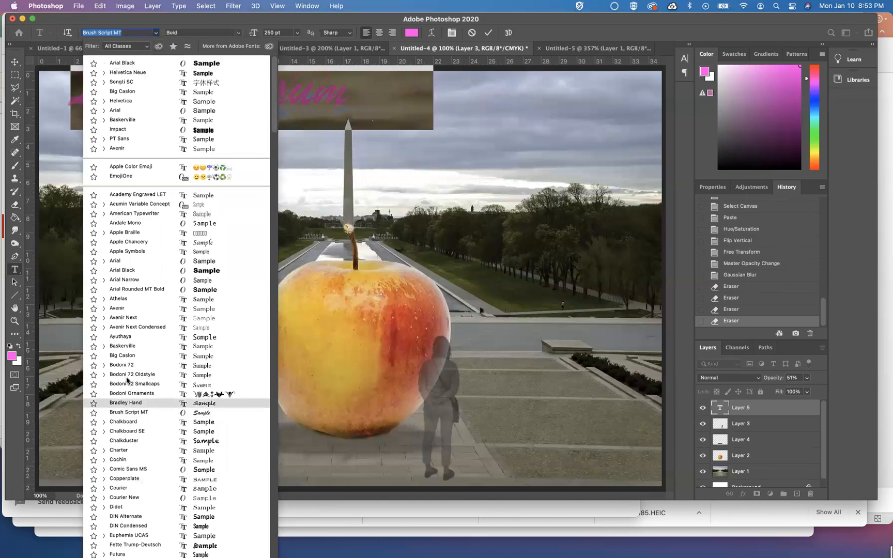
left_click(127, 357)
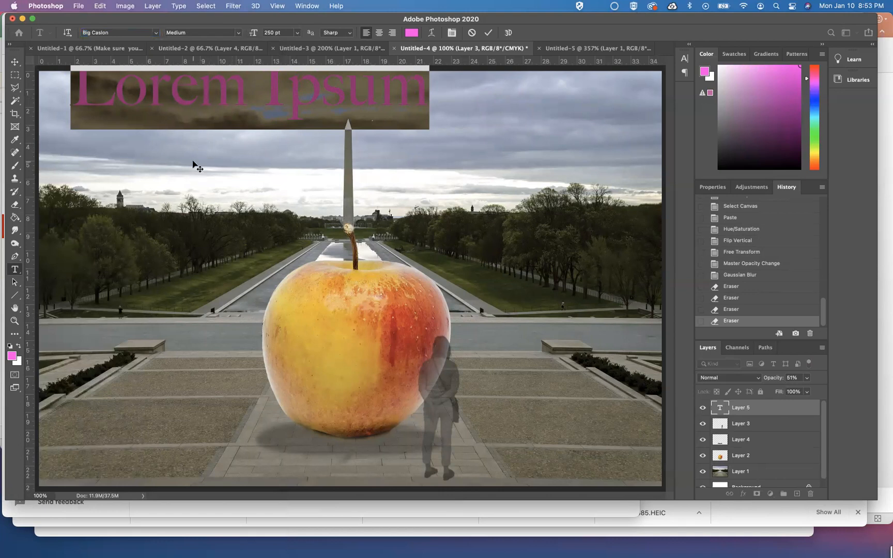
left_click_drag(199, 150, 175, 179)
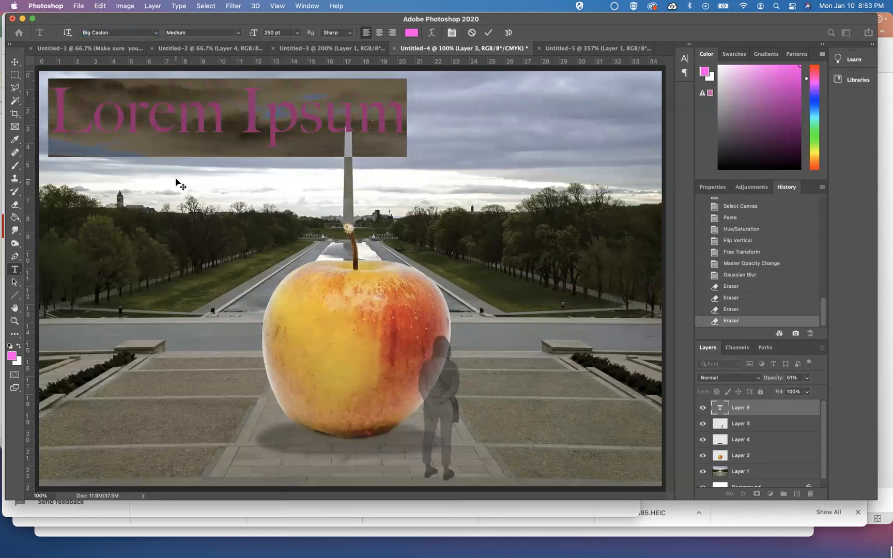
type("Apple")
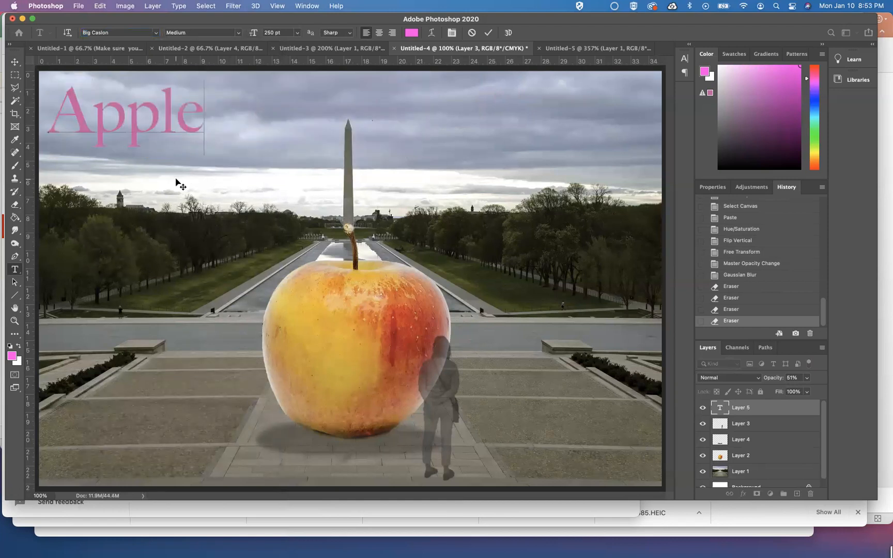
type(" Monu")
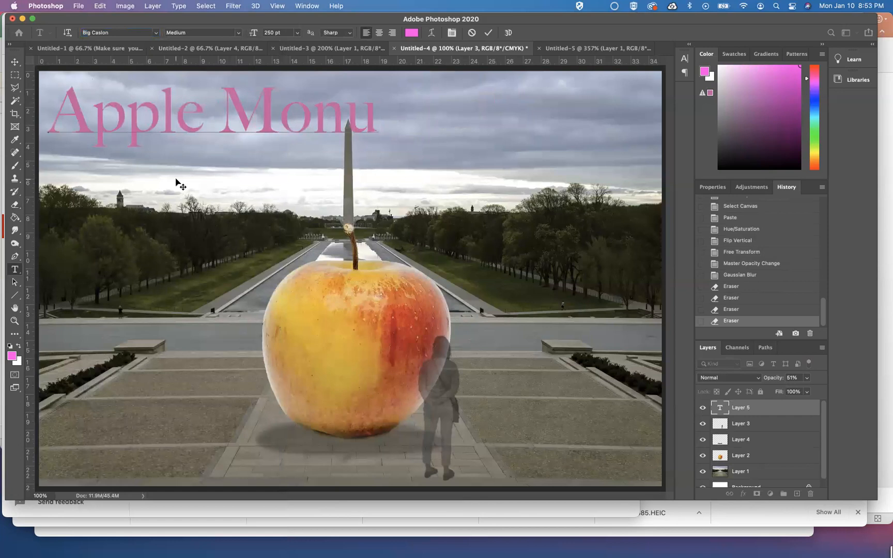
type("ment")
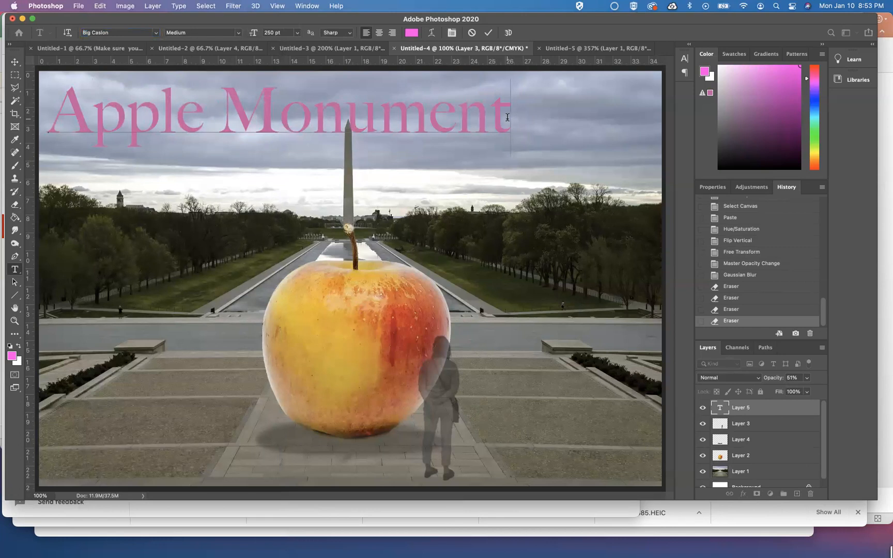
Change the title text's color to white
left_click_drag(508, 118, 60, 128)
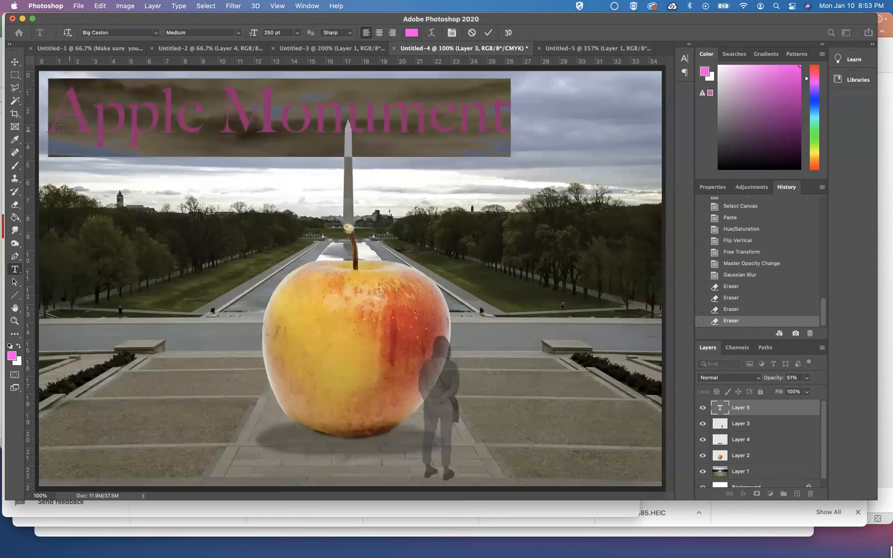
left_click(411, 34)
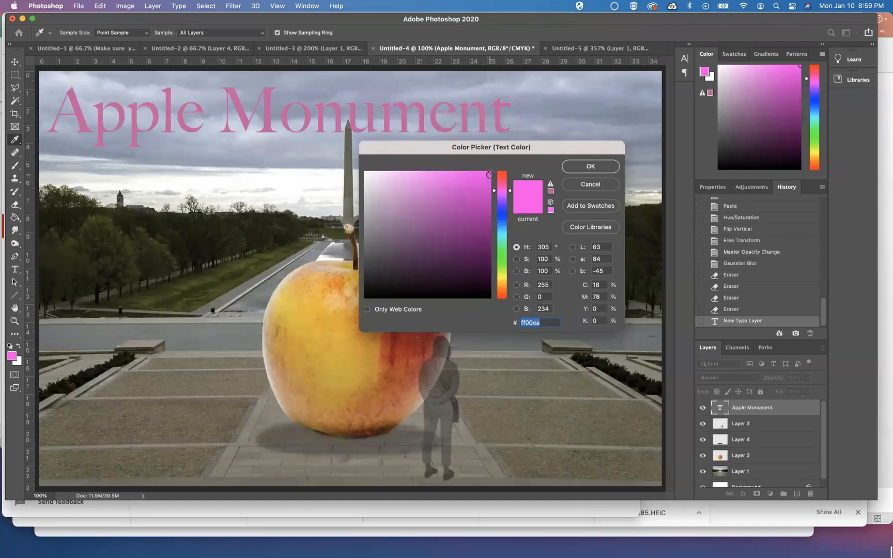
left_click_drag(429, 174, 366, 171)
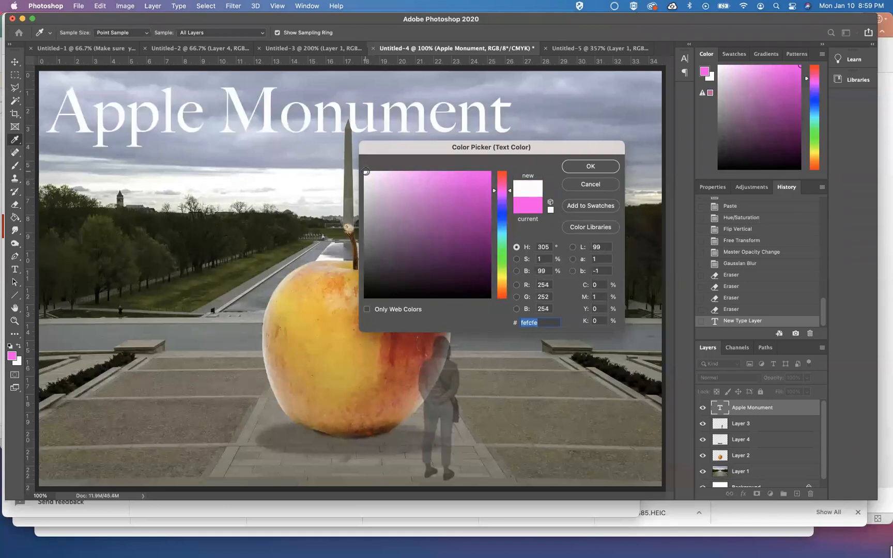
left_click(597, 166)
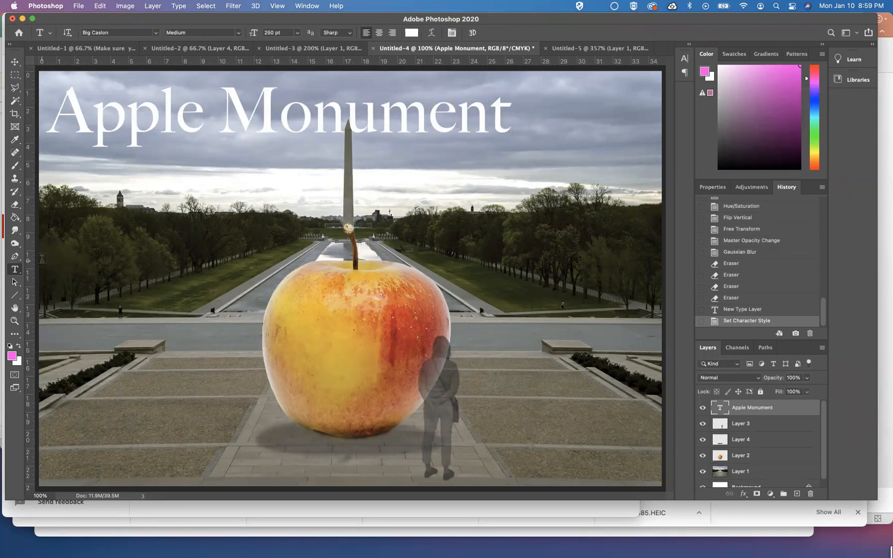
Draw red 6 px lines with the Line tool at the apple's top and base, joined by a vertical line
left_click(16, 296)
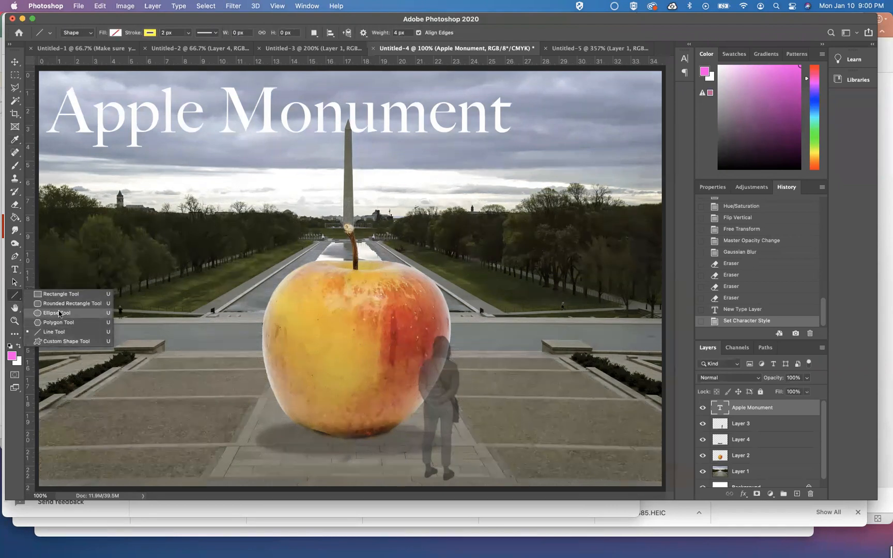
left_click(15, 296)
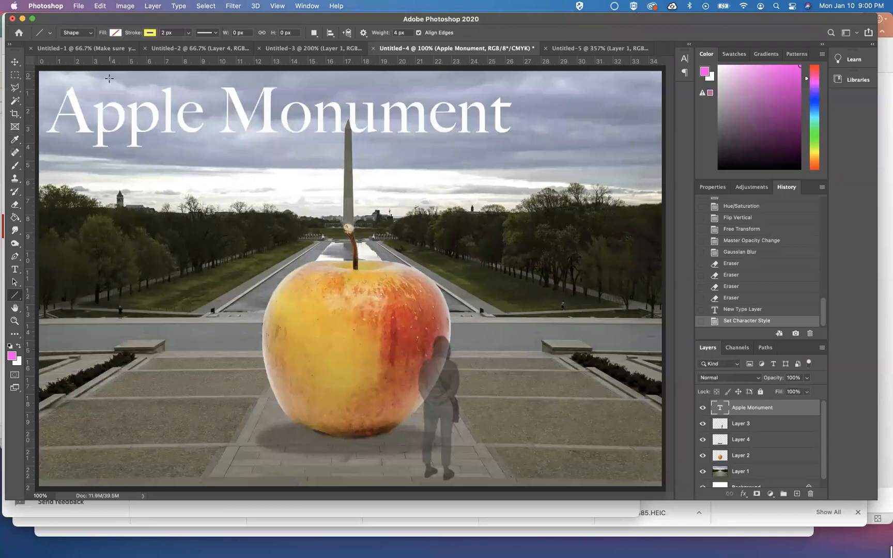
left_click(150, 33)
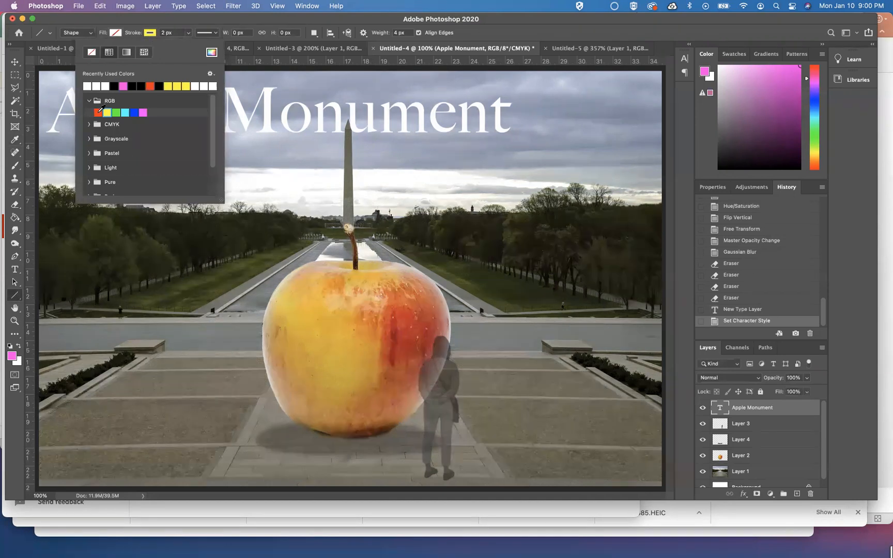
left_click(98, 112)
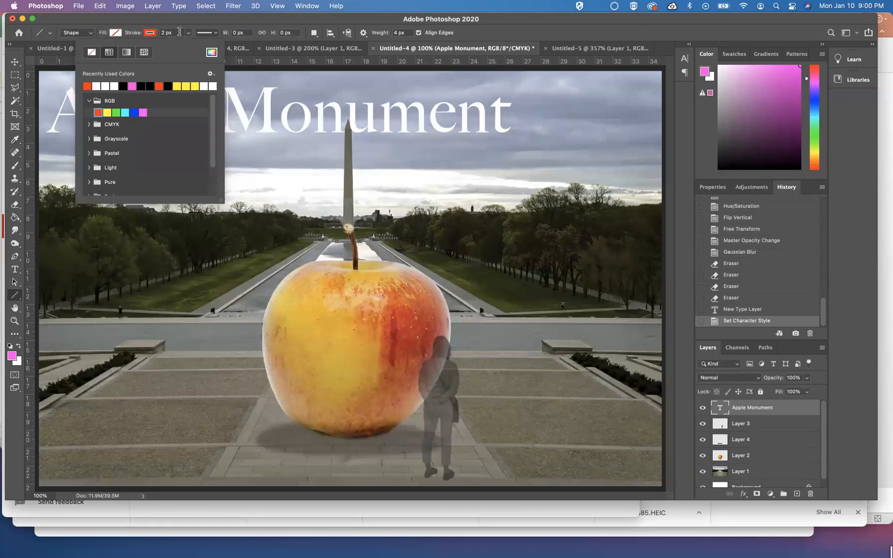
left_click(180, 32)
type("6")
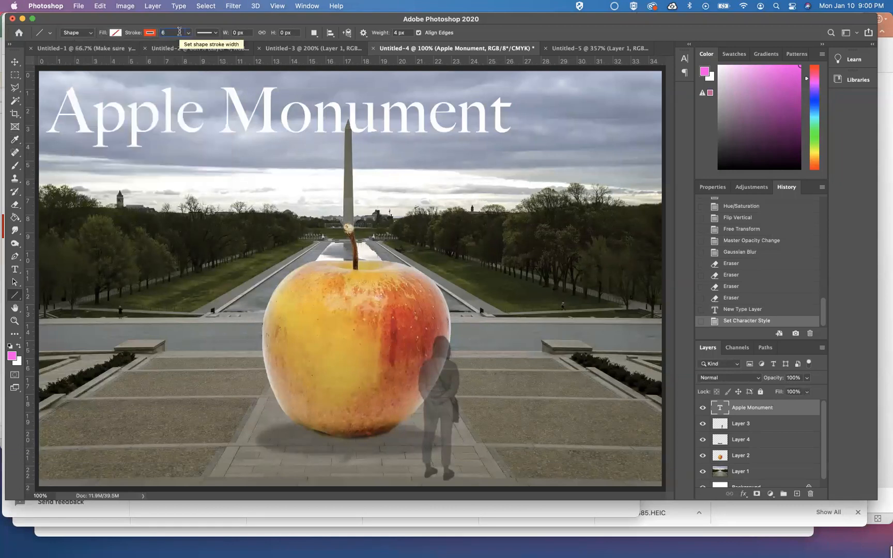
key("Return")
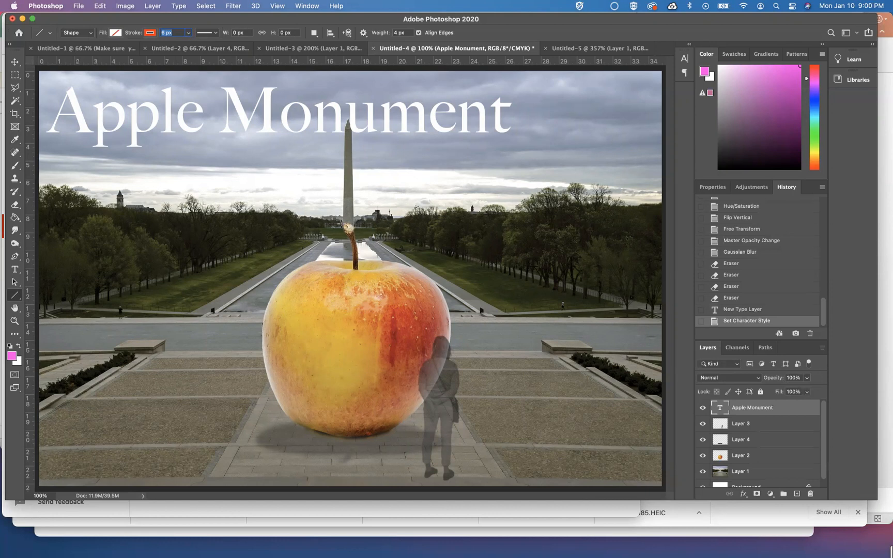
left_click_drag(347, 226, 219, 223)
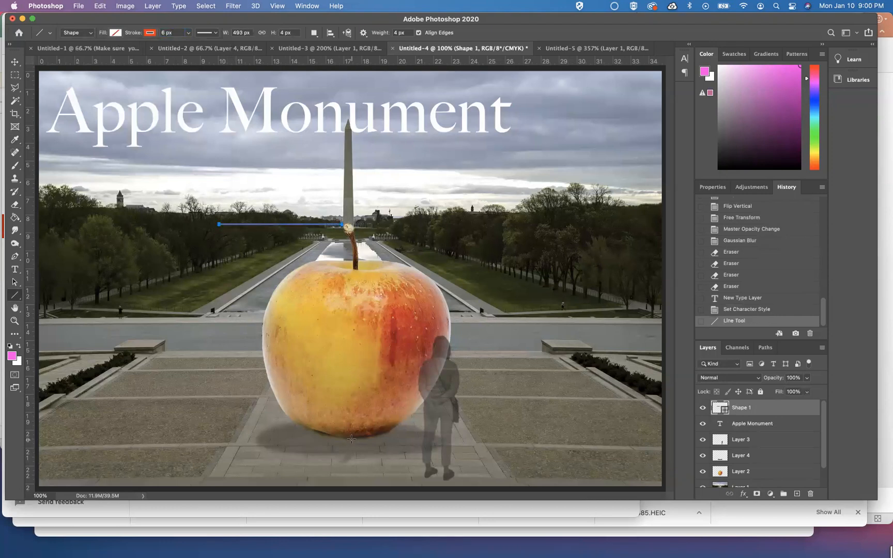
mouse_move(354, 438)
left_mouse_down()
mouse_move(207, 435)
mouse_move(217, 434)
left_mouse_up()
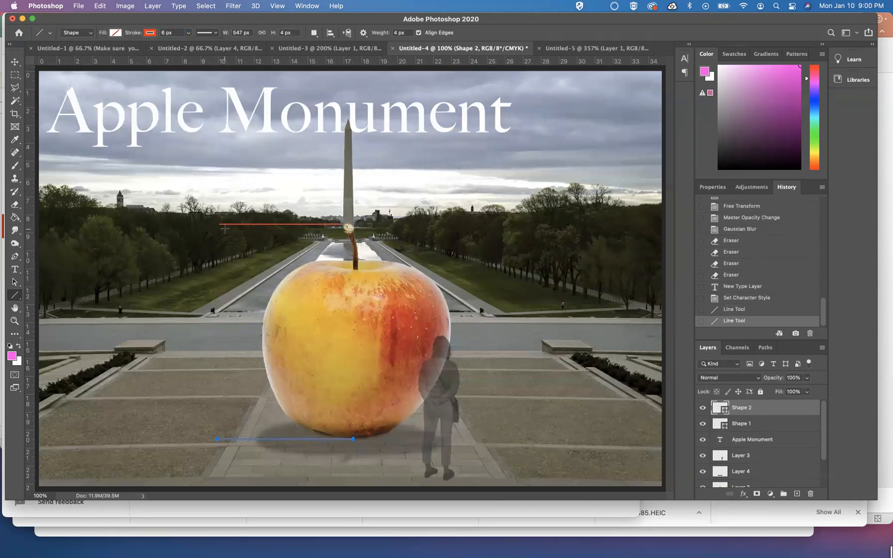
left_click_drag(225, 230, 231, 434)
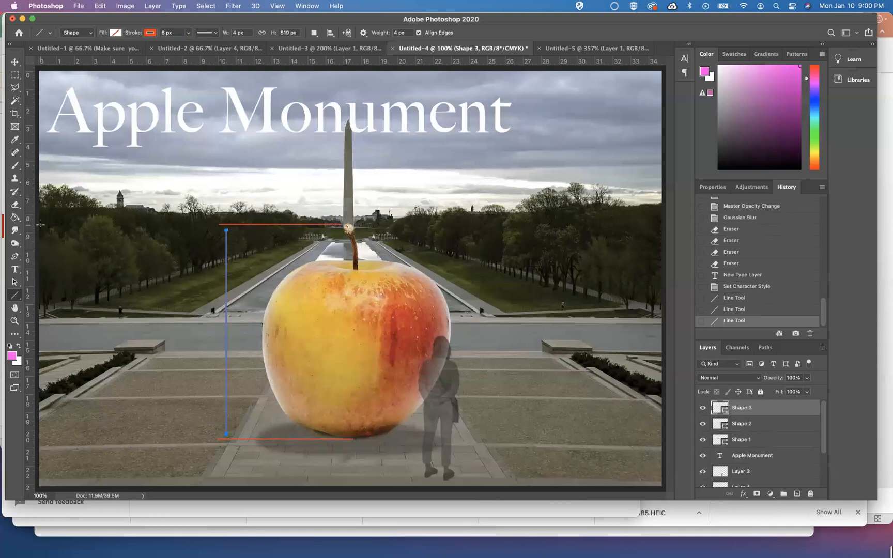
Add a "12 feet" text label beside the vertical line at 72 pt
left_click(15, 269)
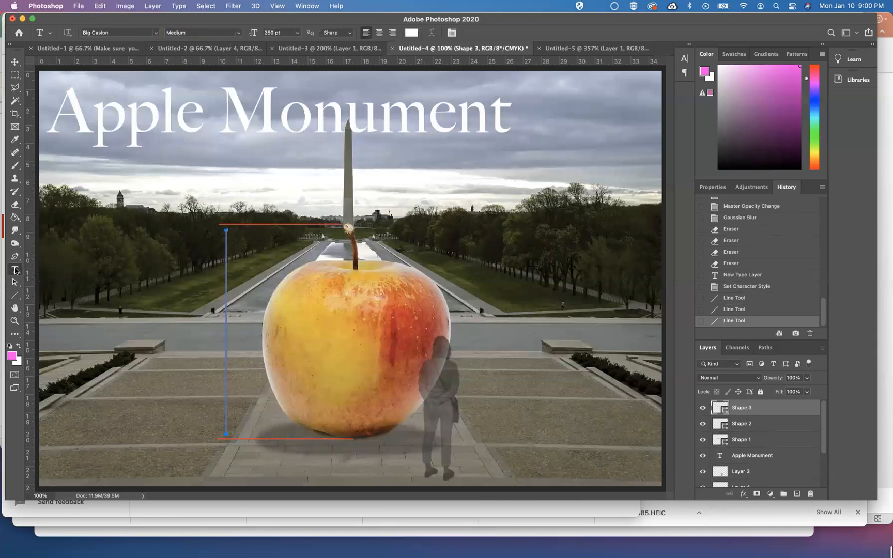
left_click(196, 329)
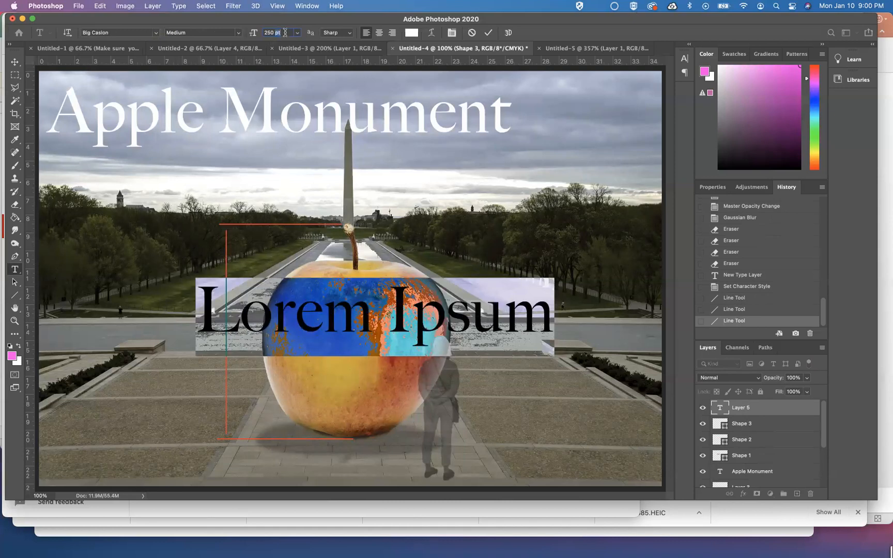
left_click(284, 33)
type("30")
key("Return")
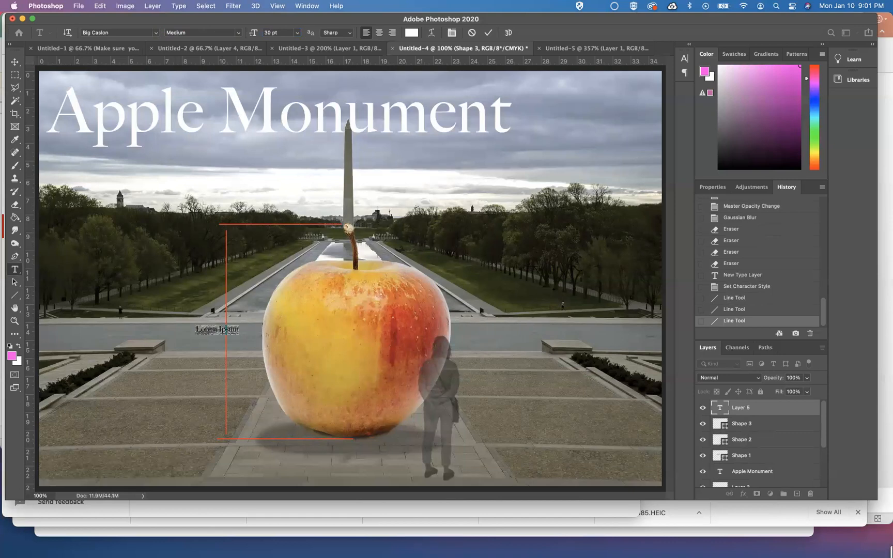
key("BackSpace")
left_click(298, 33)
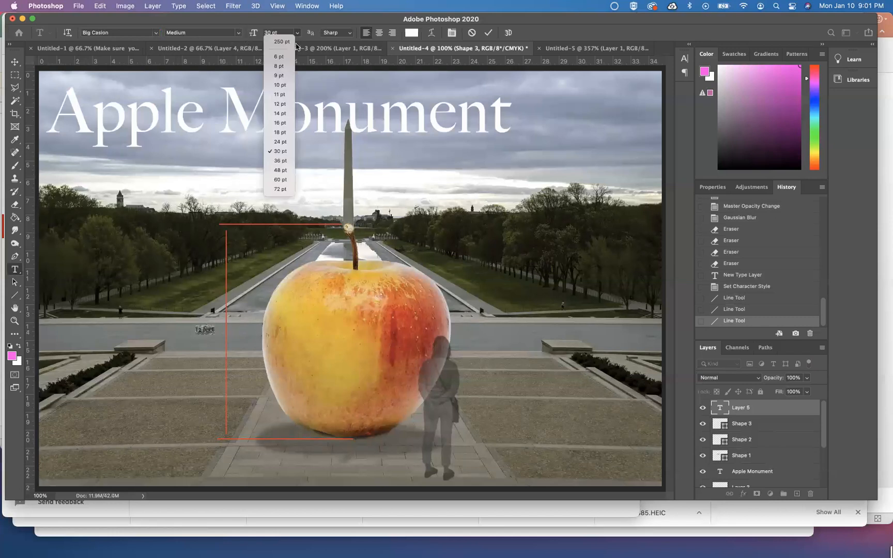
left_click(279, 189)
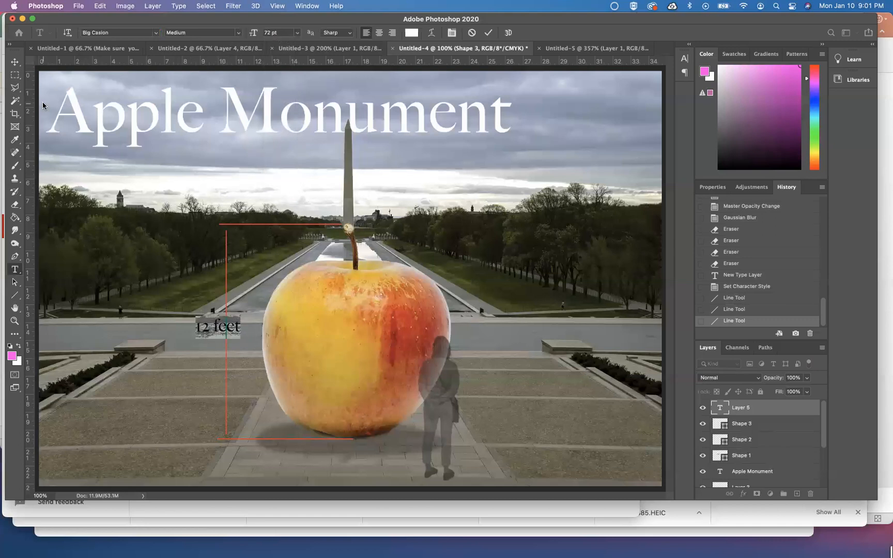
Color the "12 feet" label red (ff0000) and nudge it beside the vertical line
left_click(411, 33)
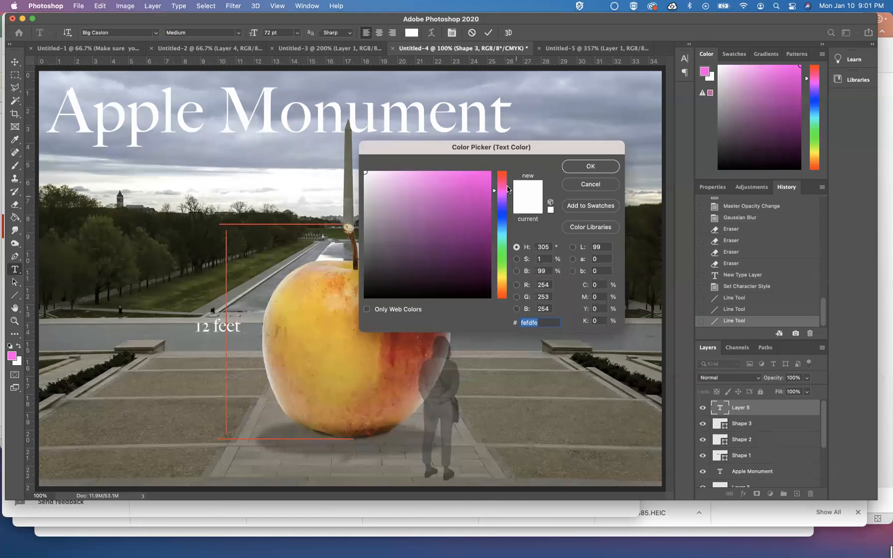
left_click(504, 299)
left_click(473, 176)
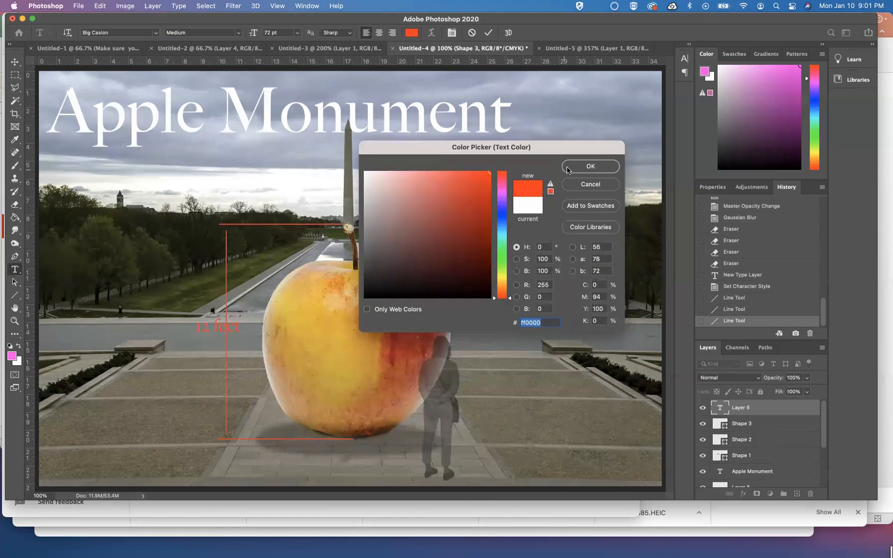
left_click(590, 166)
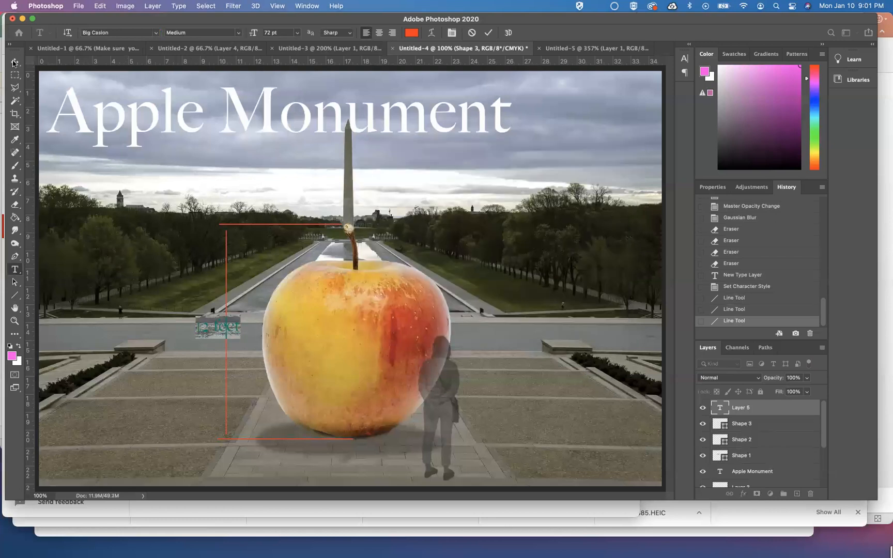
left_click_drag(209, 352, 191, 361)
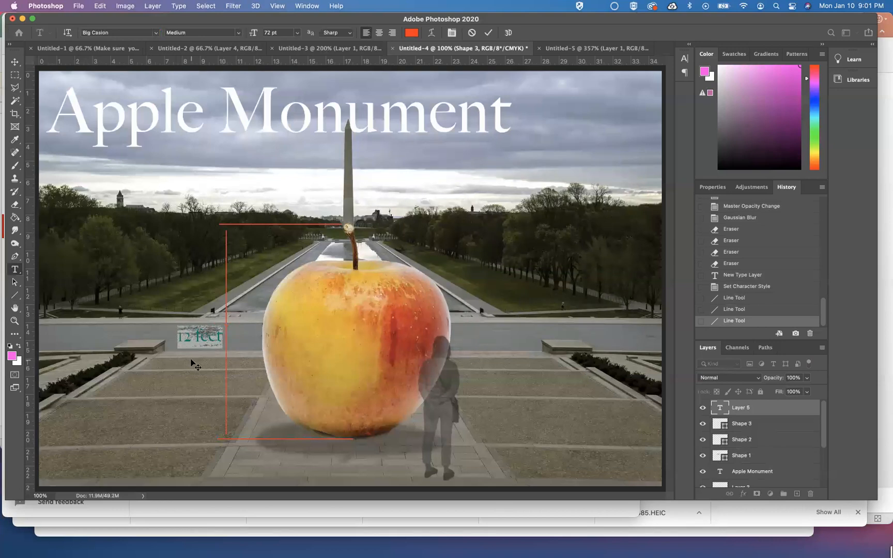
left_click(14, 61)
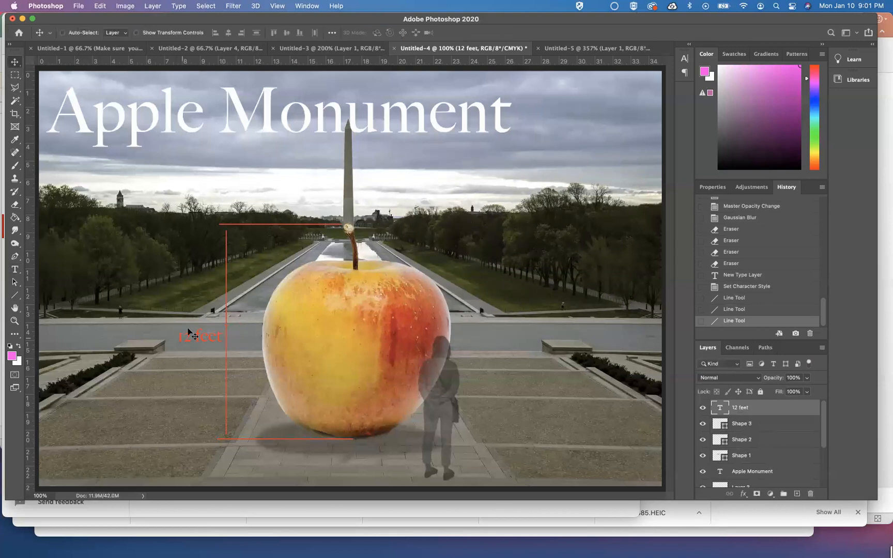